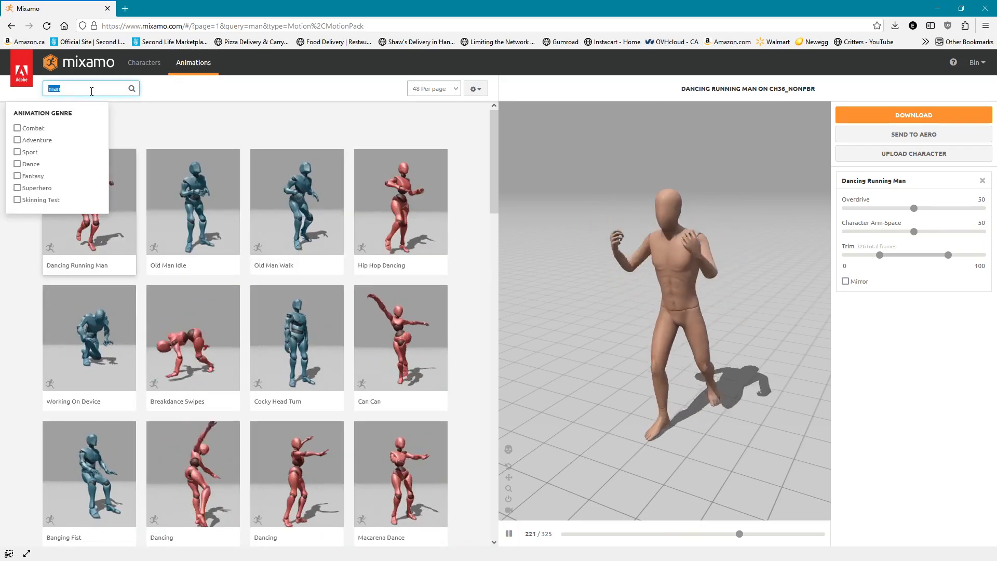
Search the animation library for "draw" and load the Draw A Great Sword 2 animation onto the character.
{"action": "type", "text": "draw"}
{"action": "key", "text": "Return"}
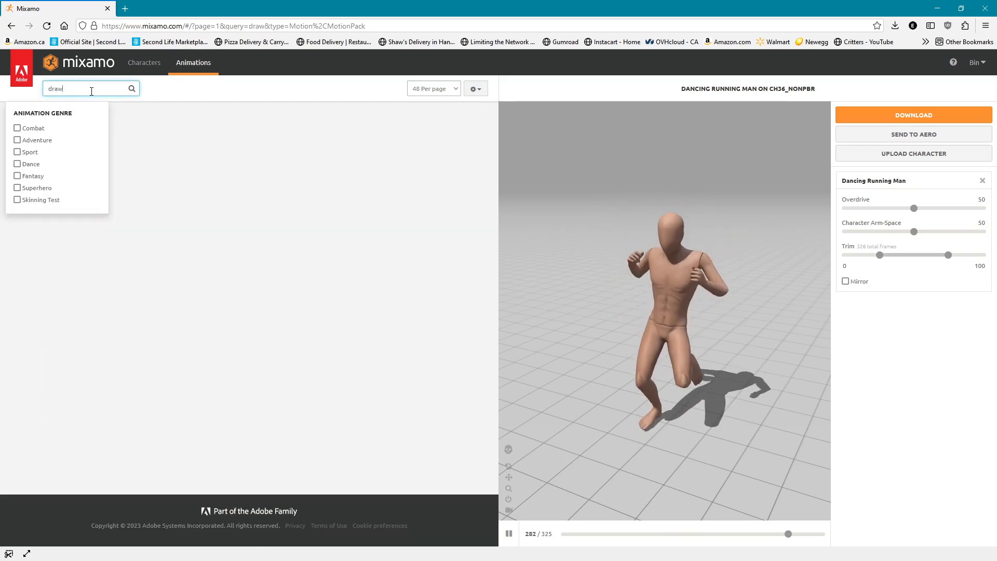
{"action": "left_click", "coordinate": [188, 208]}
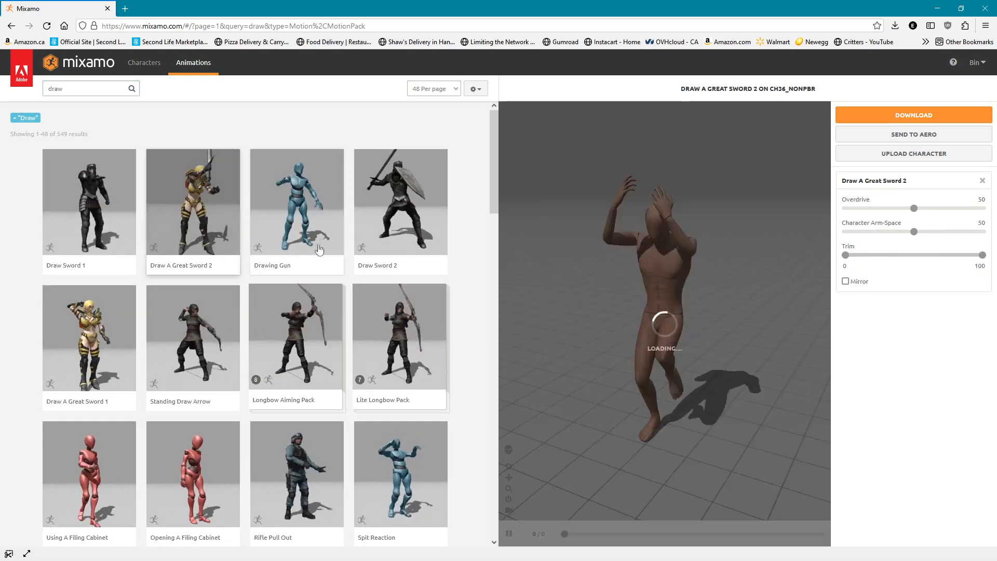
Download the animation as FBX Binary with skin at 30 fps, saving Draw A Great Sword 2.fbx to the Mixamo Downloads folder.
{"action": "left_click", "coordinate": [880, 117]}
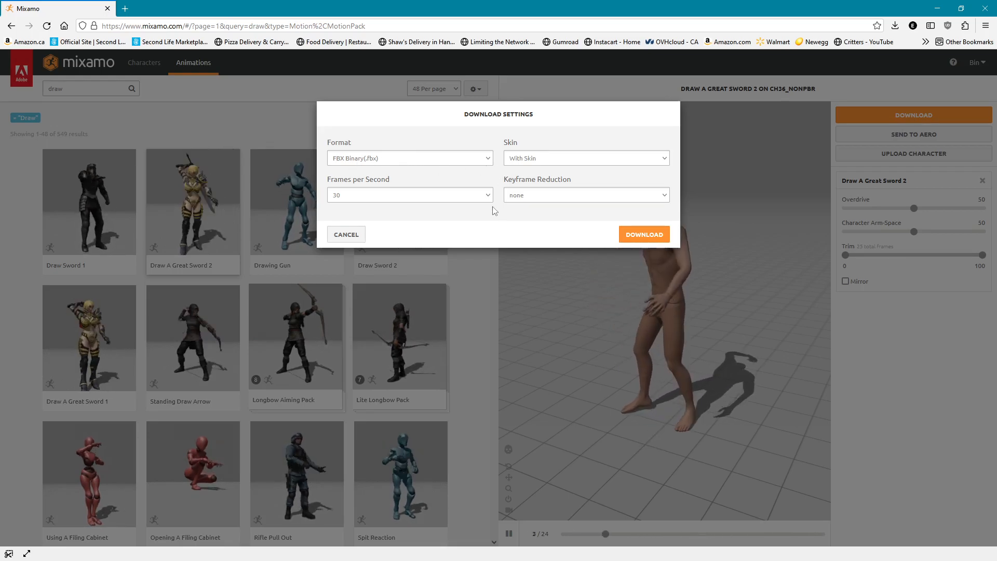
{"action": "left_click", "coordinate": [640, 235]}
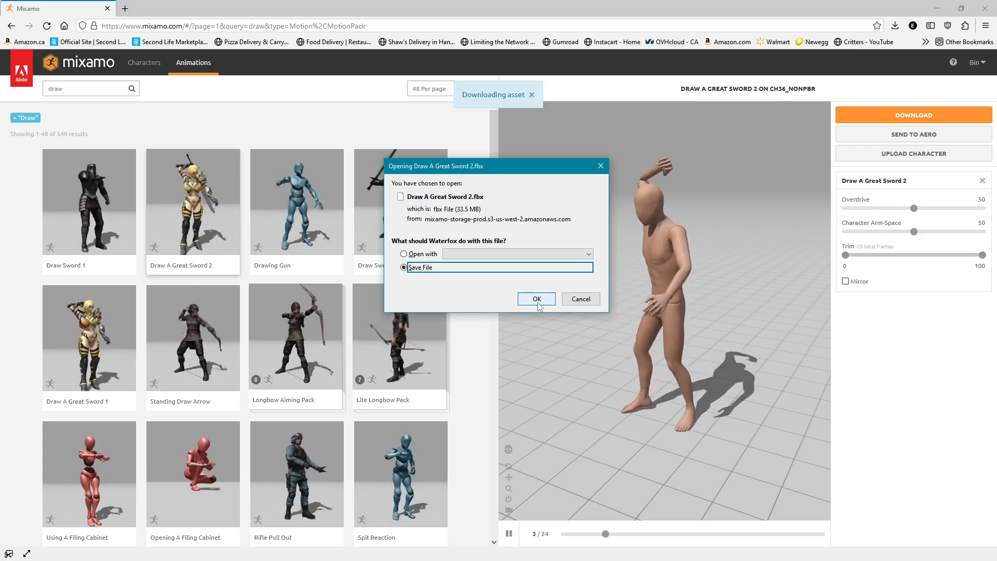
{"action": "left_click", "coordinate": [535, 300]}
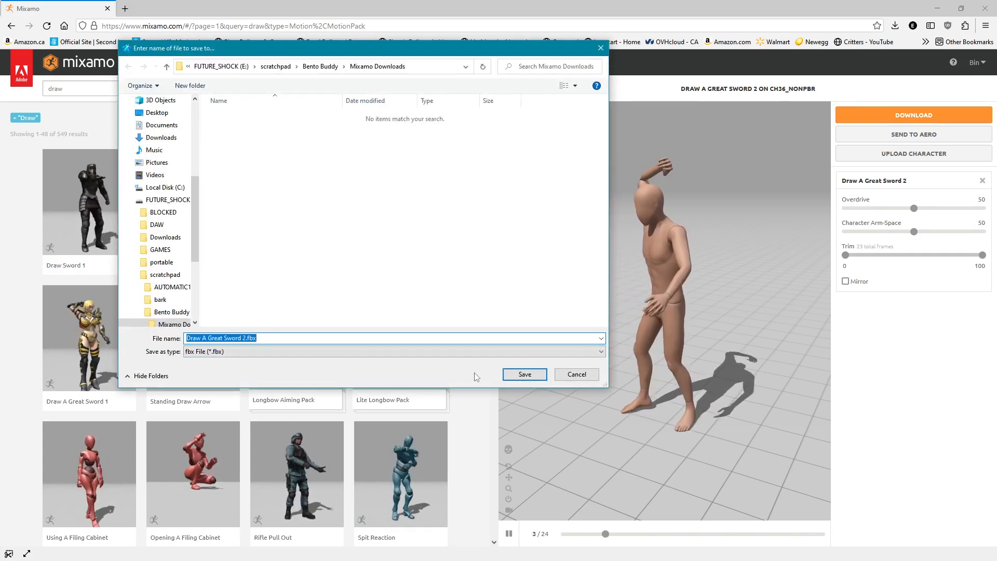
{"action": "left_click", "coordinate": [527, 374]}
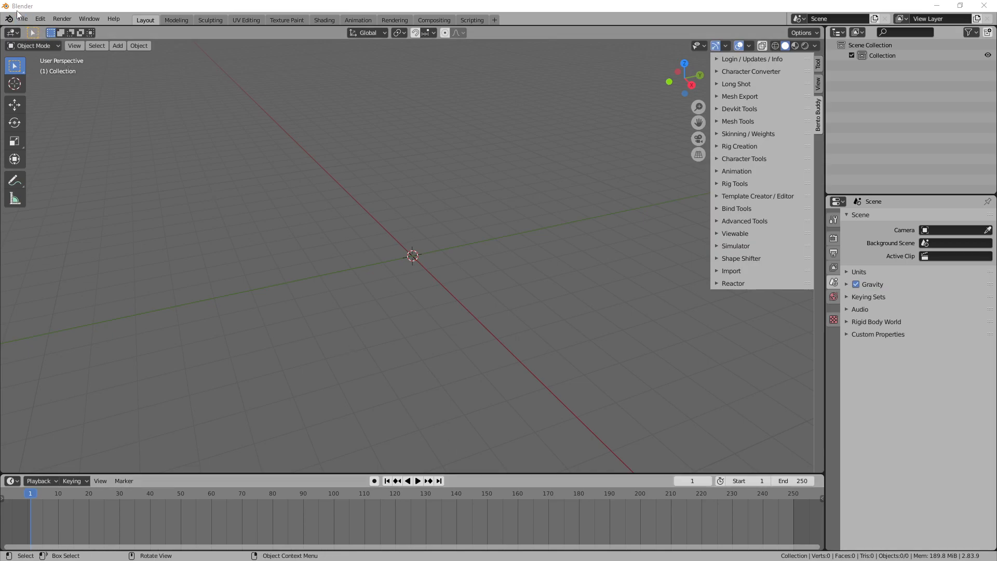
Switch to Blender and import Draw A Great Sword 2.fbx from the Mixamo Downloads folder.
{"action": "left_click", "coordinate": [20, 17]}
{"action": "mouse_move", "coordinate": [85, 155]}
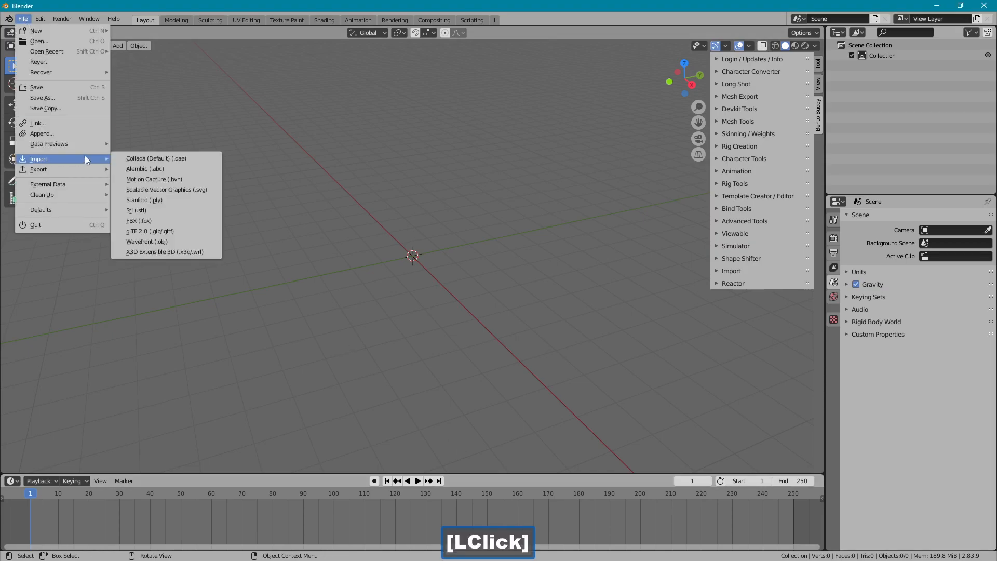
{"action": "left_click", "coordinate": [161, 224]}
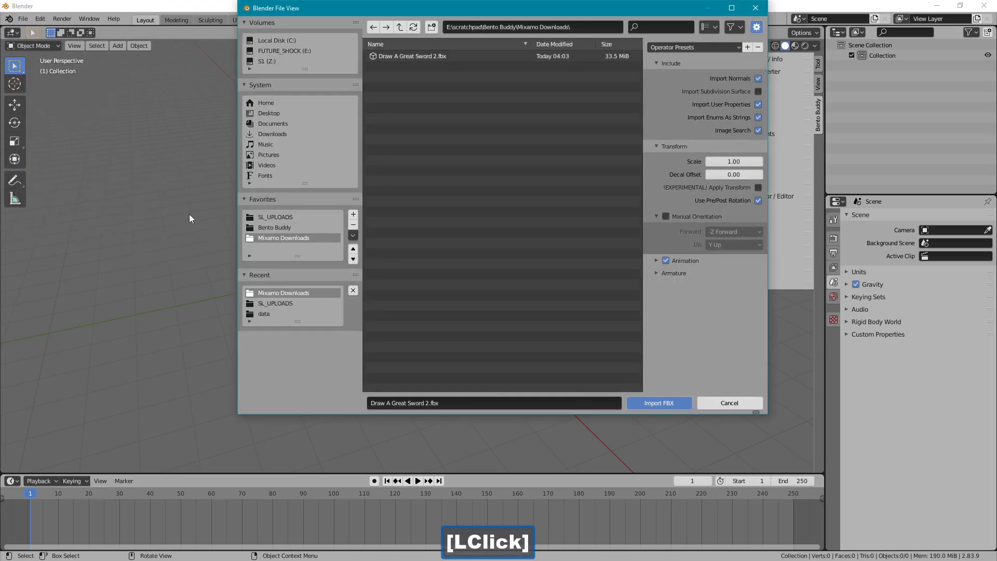
{"action": "double_click", "coordinate": [393, 55]}
{"action": "scroll", "coordinate": [478, 188], "scroll_direction": "up", "scroll_amount": 8}
{"action": "middle_click_drag", "start_coordinate": [375, 185], "coordinate": [437, 369]}
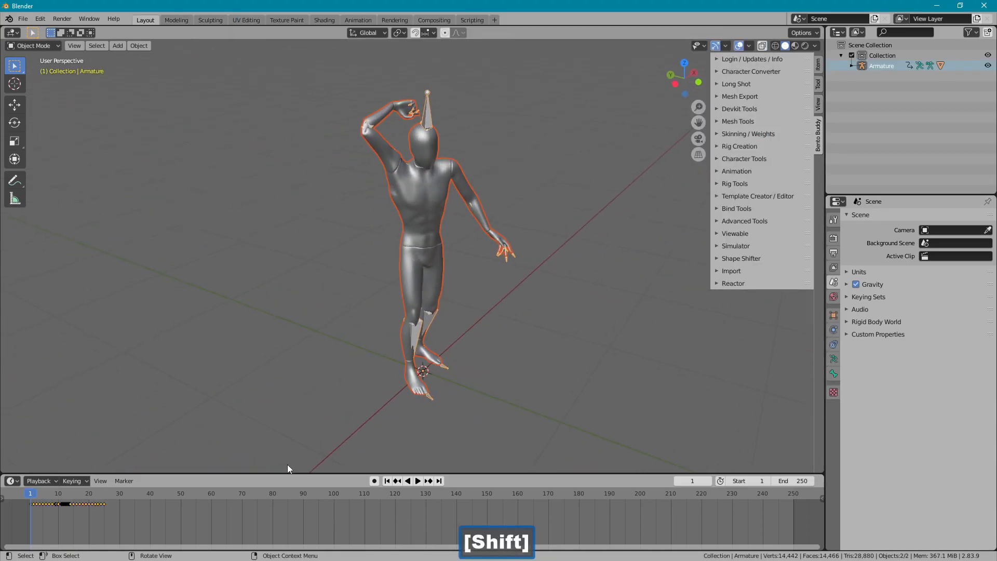
Enlarge the timeline area and frame the imported animation's keyframes in it.
{"action": "left_click_drag", "start_coordinate": [276, 474], "coordinate": [218, 443]}
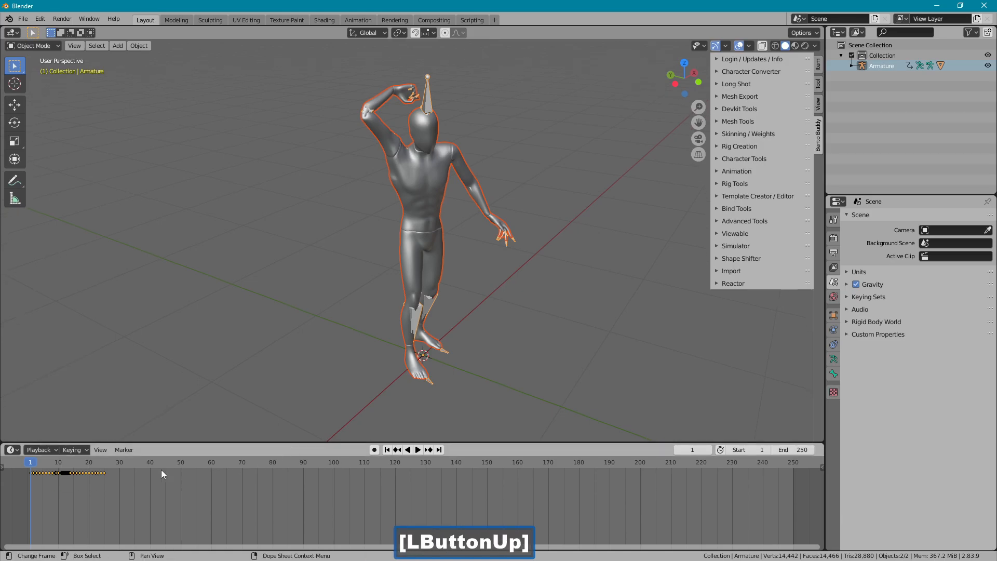
{"action": "scroll", "coordinate": [208, 483], "scroll_direction": "left", "scroll_amount": 5, "text": "ctrl"}
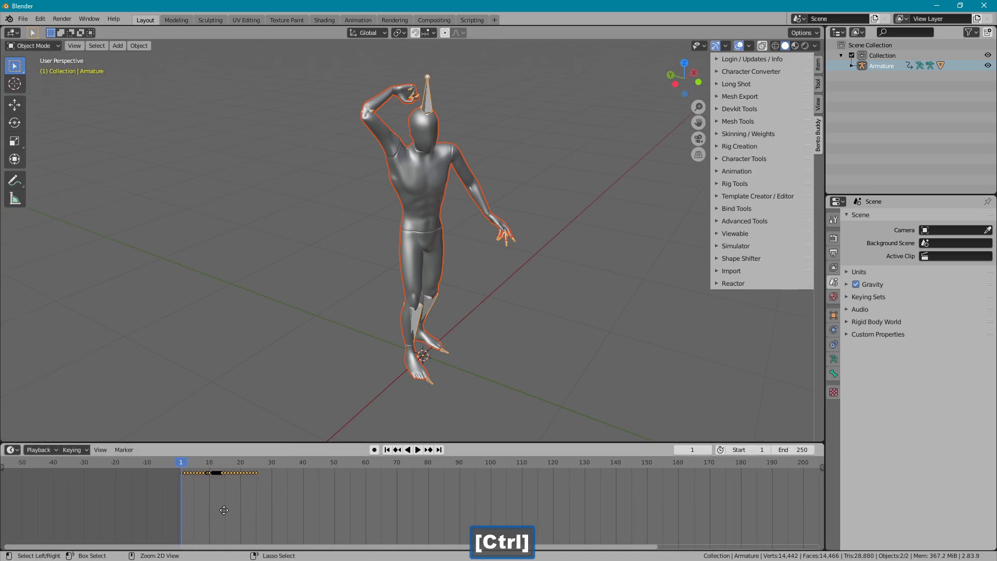
{"action": "mouse_move", "coordinate": [194, 463]}
{"action": "left_mouse_down"}
{"action": "mouse_move", "coordinate": [212, 462]}
{"action": "mouse_move", "coordinate": [182, 462]}
{"action": "mouse_move", "coordinate": [261, 462]}
{"action": "mouse_move", "coordinate": [183, 462]}
{"action": "left_mouse_up"}
{"action": "mouse_move", "coordinate": [276, 325]}
{"action": "middle_mouse_down", "text": "shift"}
{"action": "mouse_move", "coordinate": [307, 324]}
{"action": "mouse_move", "coordinate": [287, 318]}
{"action": "mouse_move", "coordinate": [276, 332]}
{"action": "middle_mouse_up", "text": "shift"}
{"action": "middle_click_drag", "start_coordinate": [236, 477], "coordinate": [385, 483], "text": "shift"}
{"action": "middle_click_drag", "start_coordinate": [385, 483], "coordinate": [262, 479], "text": "ctrl"}
{"action": "left_click_drag", "start_coordinate": [214, 465], "coordinate": [200, 463]}
{"action": "middle_click_drag", "start_coordinate": [348, 306], "coordinate": [335, 312]}
{"action": "middle_click_drag", "start_coordinate": [335, 312], "coordinate": [324, 313], "text": "shift"}
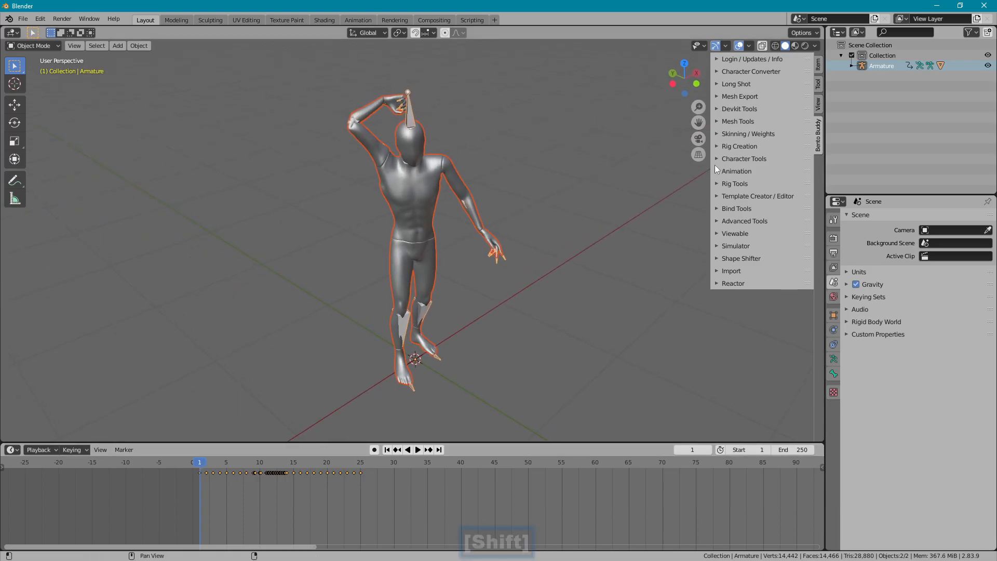
Add a Bento Buddy safe rig (pos/neutral) to the scene.
{"action": "middle_click_drag", "start_coordinate": [603, 168], "coordinate": [602, 181]}
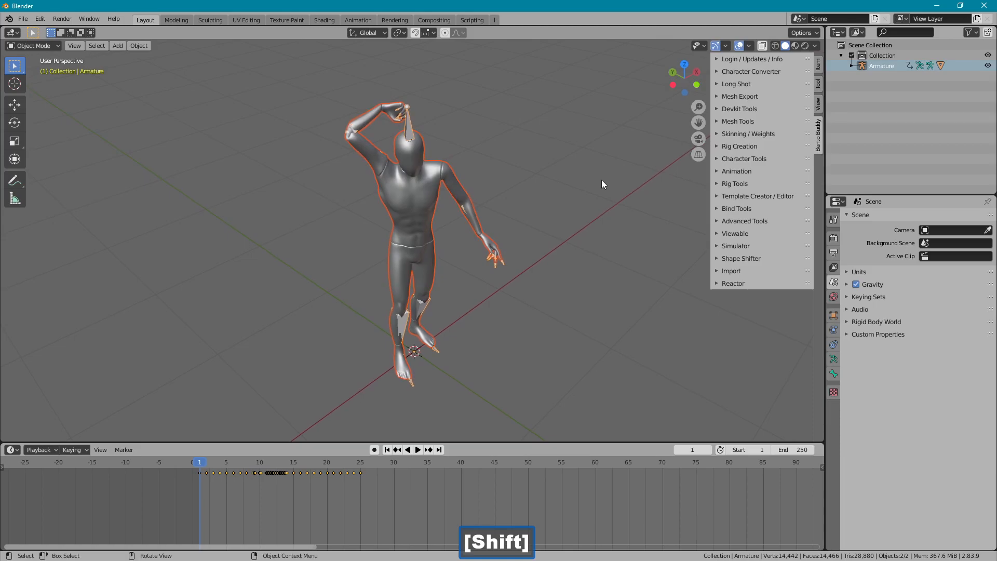
{"action": "left_click", "coordinate": [734, 148]}
{"action": "left_click", "coordinate": [746, 164]}
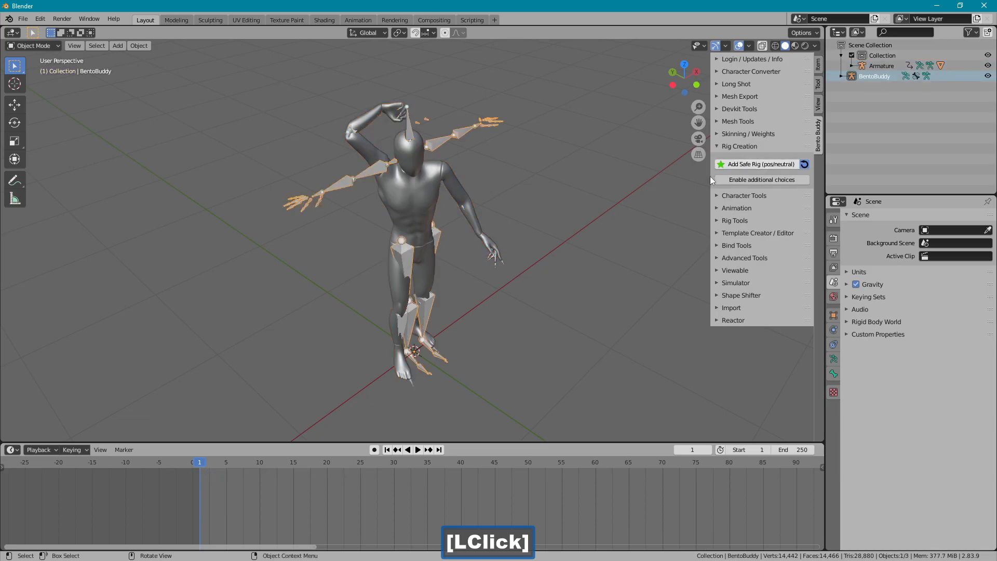
Enable the Move object gizmo and shift the BentoBuddy rig back so it stands behind the Mixamo character.
{"action": "left_click", "coordinate": [725, 46]}
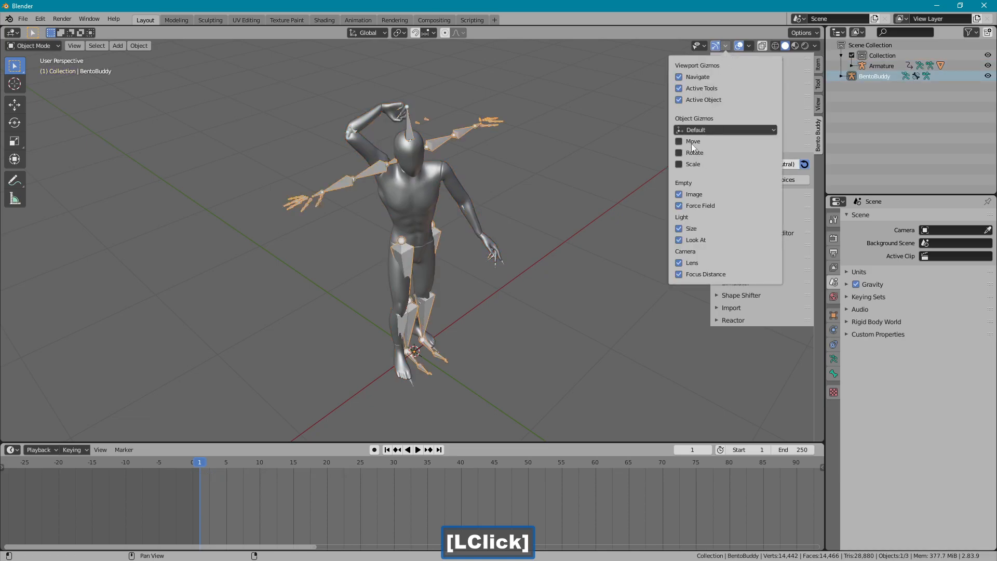
{"action": "left_click", "coordinate": [691, 142]}
{"action": "middle_click_drag", "start_coordinate": [473, 240], "coordinate": [499, 265]}
{"action": "left_click_drag", "start_coordinate": [381, 334], "coordinate": [408, 250]}
{"action": "middle_click_drag", "start_coordinate": [408, 250], "coordinate": [332, 248]}
{"action": "middle_click_drag", "start_coordinate": [297, 190], "coordinate": [448, 236]}
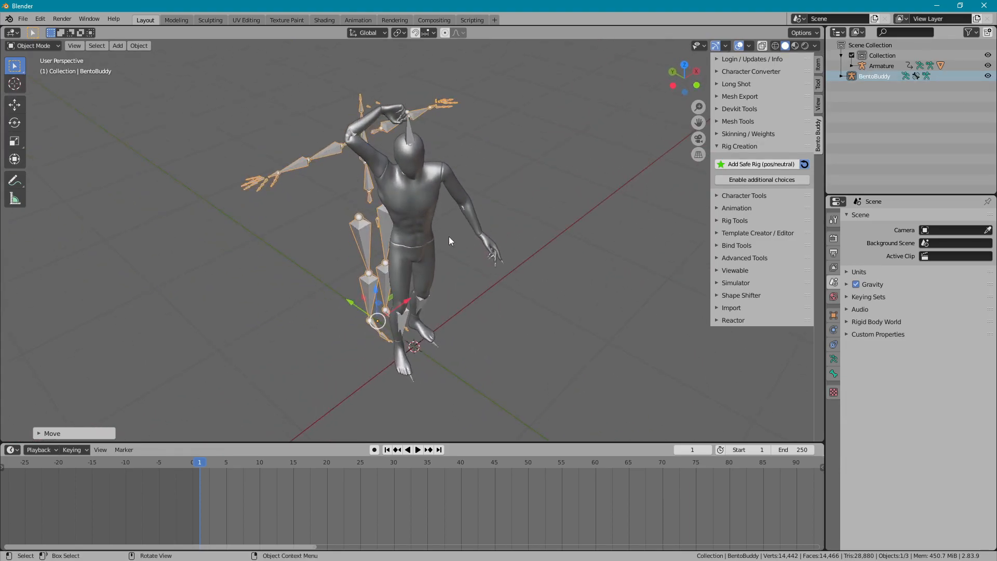
Select the Mixamo armature and frame its keyframes more closely in the timeline.
{"action": "left_click", "coordinate": [407, 132]}
{"action": "middle_click_drag", "start_coordinate": [431, 141], "coordinate": [462, 142]}
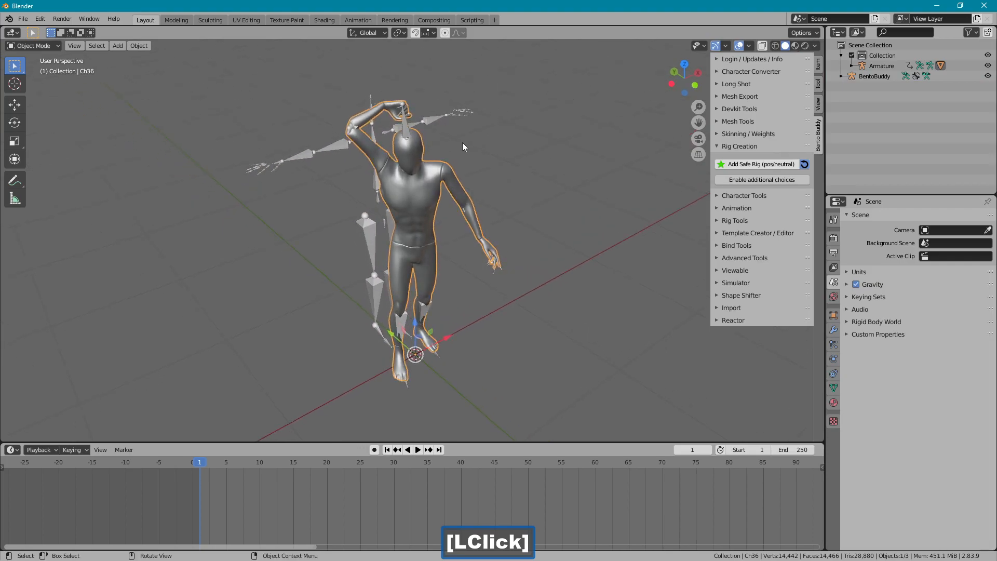
{"action": "left_click", "coordinate": [408, 131]}
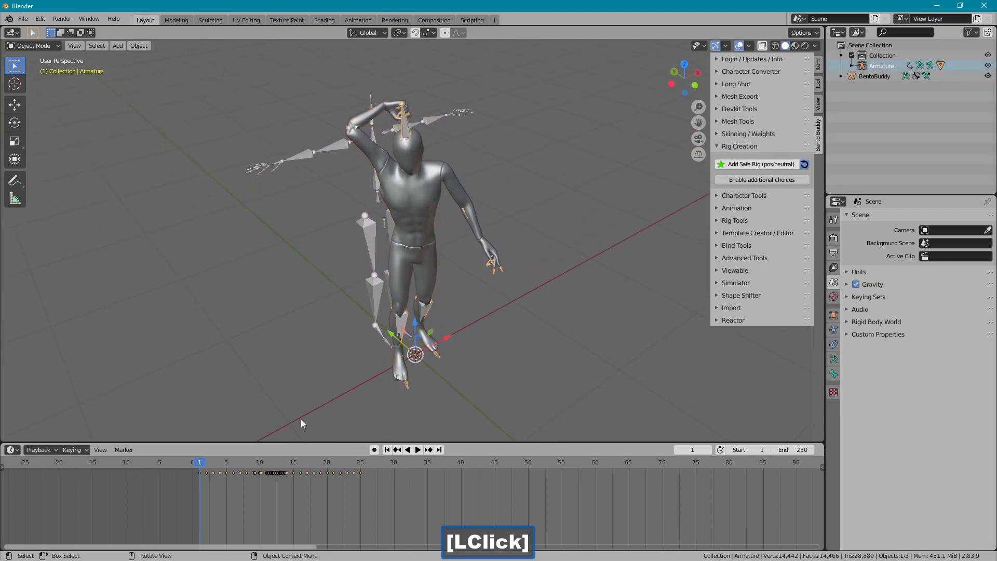
{"action": "scroll", "coordinate": [318, 481], "scroll_direction": "up", "scroll_amount": 5, "text": "ctrl"}
{"action": "mouse_move", "coordinate": [290, 464]}
{"action": "left_mouse_down"}
{"action": "mouse_move", "coordinate": [438, 463]}
{"action": "mouse_move", "coordinate": [290, 462]}
{"action": "left_mouse_up"}
{"action": "middle_click_drag", "start_coordinate": [316, 506], "coordinate": [359, 500], "text": "ctrl"}
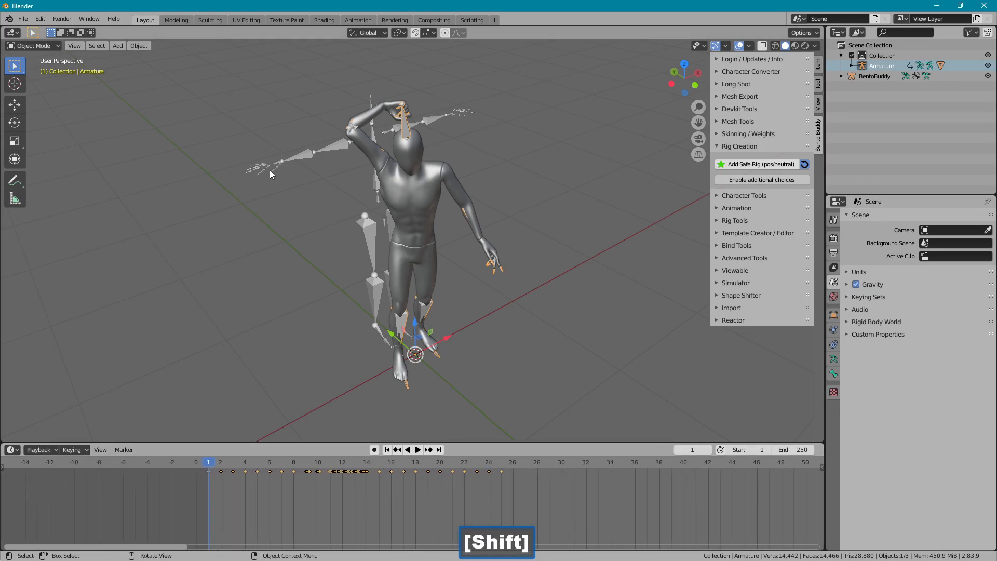
Inspect the Mixamo armature's rest pose in Edit Mode and return to Object Mode.
{"action": "left_click", "coordinate": [48, 42]}
{"action": "left_click", "coordinate": [50, 69]}
{"action": "middle_click_drag", "start_coordinate": [296, 202], "coordinate": [289, 189]}
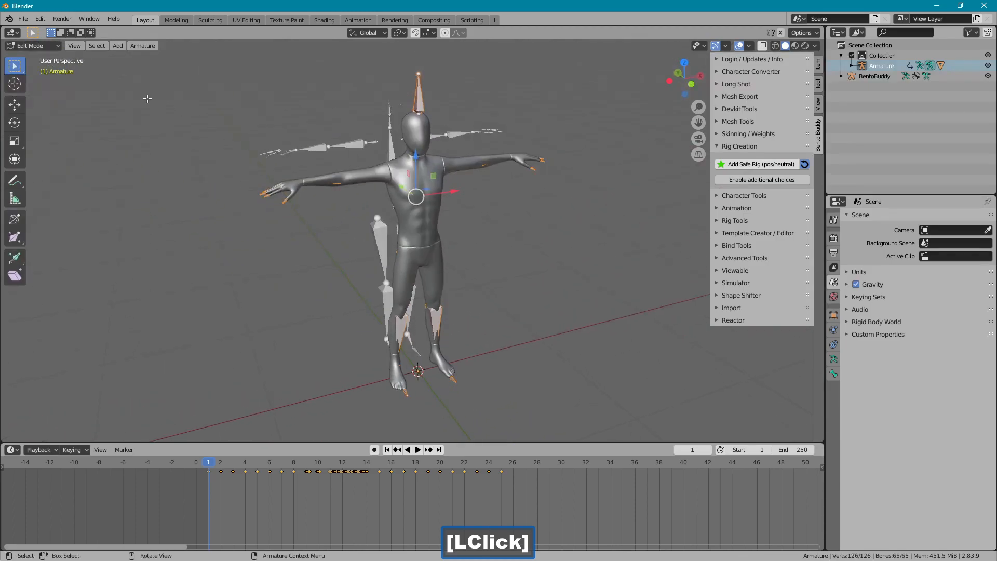
{"action": "left_click", "coordinate": [52, 49]}
{"action": "left_click", "coordinate": [55, 58]}
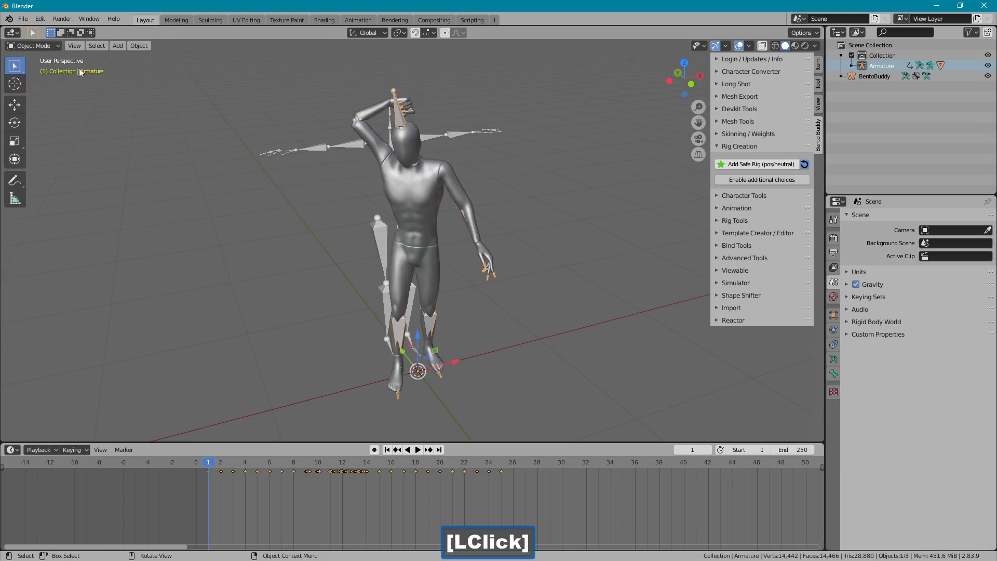
{"action": "middle_click_drag", "start_coordinate": [326, 212], "coordinate": [373, 227]}
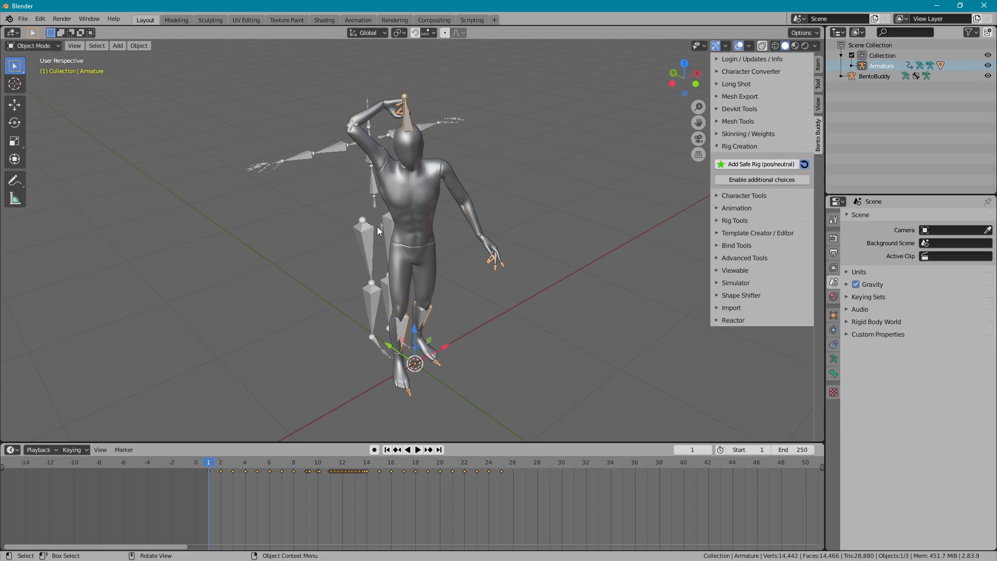
Put the Mixamo armature in Pose Mode and select all of its bones.
{"action": "left_click", "coordinate": [54, 46]}
{"action": "left_click", "coordinate": [47, 80]}
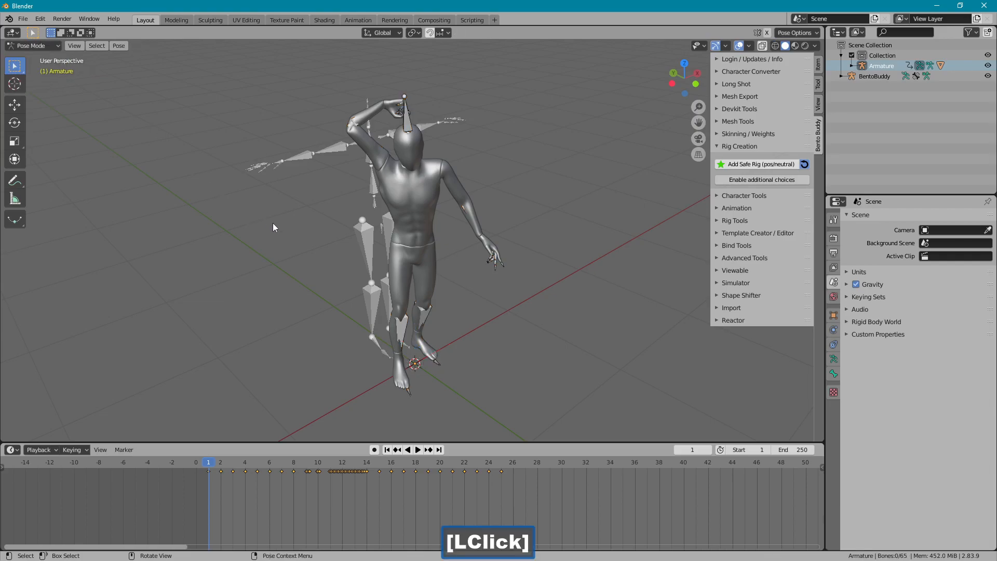
{"action": "key", "text": "a"}
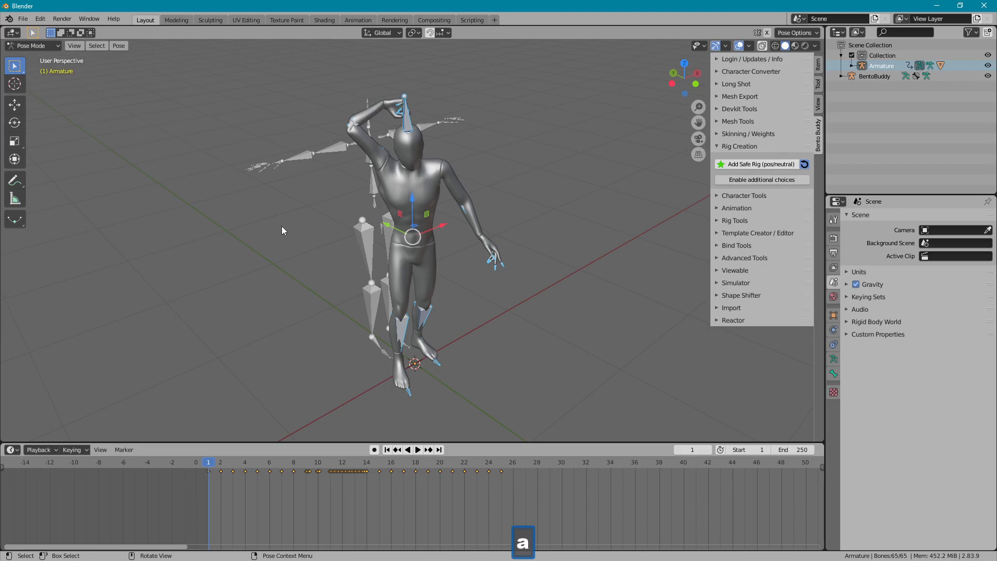
Select all keyframes of the Mixamo armature and move them forward by 1 frame, leaving frame 1 free.
{"action": "left_click", "coordinate": [484, 500]}
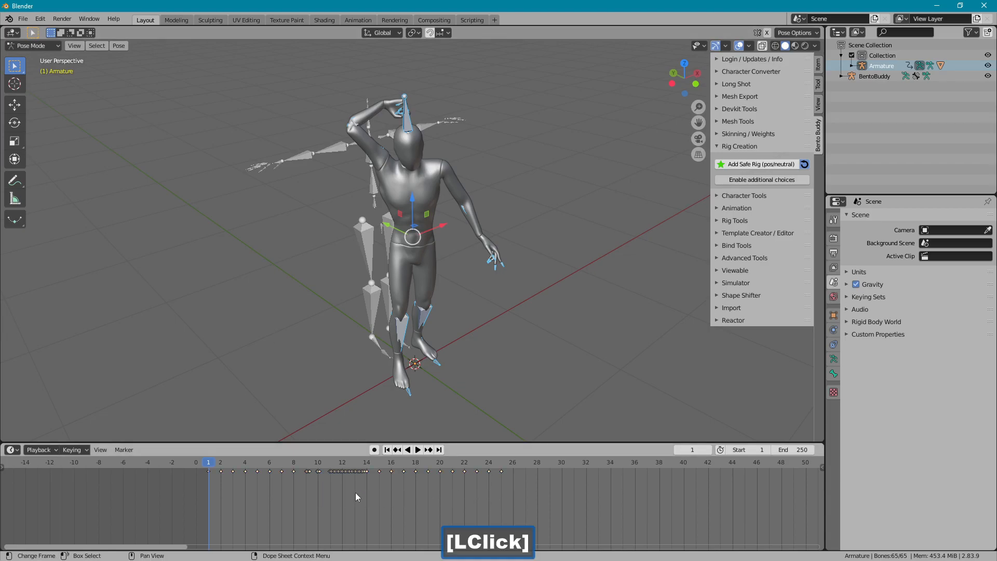
{"action": "key", "text": "a"}
{"action": "key", "text": "a"}
{"action": "key", "text": "a"}
{"action": "mouse_move", "coordinate": [297, 501]}
{"action": "middle_mouse_down", "text": "shift"}
{"action": "mouse_move", "coordinate": [421, 502]}
{"action": "mouse_move", "coordinate": [268, 501]}
{"action": "mouse_move", "coordinate": [438, 507]}
{"action": "mouse_move", "coordinate": [316, 501]}
{"action": "middle_mouse_up", "text": "shift"}
{"action": "key", "text": "g"}
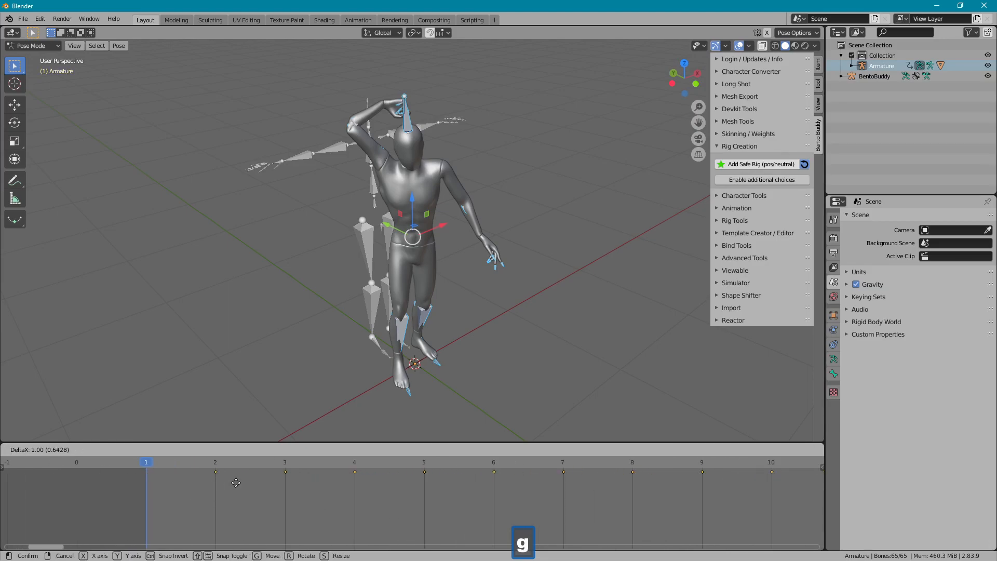
{"action": "left_click", "coordinate": [235, 481]}
{"action": "mouse_move", "coordinate": [145, 463]}
{"action": "left_mouse_down"}
{"action": "mouse_move", "coordinate": [195, 460]}
{"action": "mouse_move", "coordinate": [149, 458]}
{"action": "left_mouse_up"}
Clear the rotation and location of all selected bones at frame 1 to restore the rest pose.
{"action": "middle_click_drag", "start_coordinate": [273, 318], "coordinate": [251, 321]}
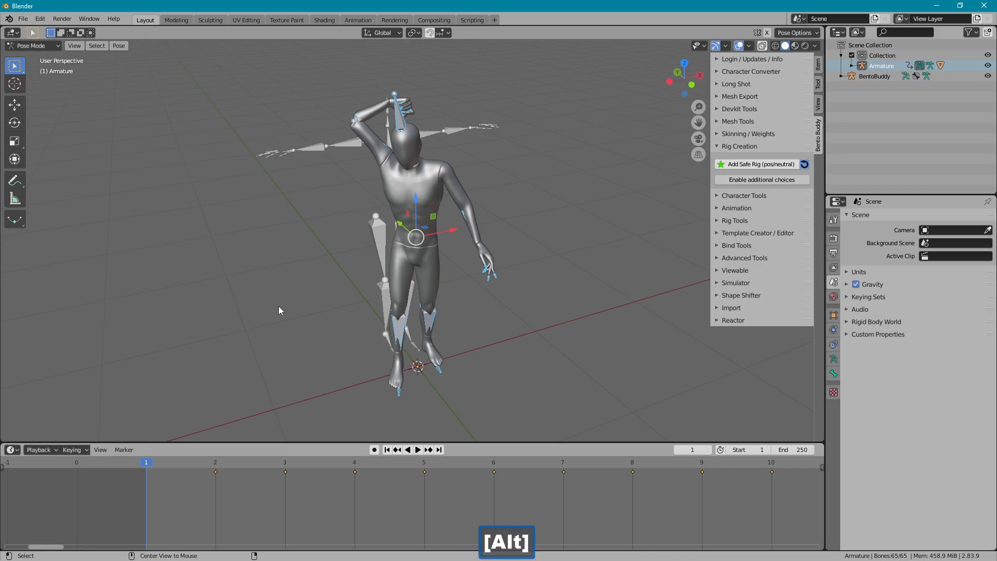
{"action": "key", "text": "alt+r"}
{"action": "key", "text": "alt+g"}
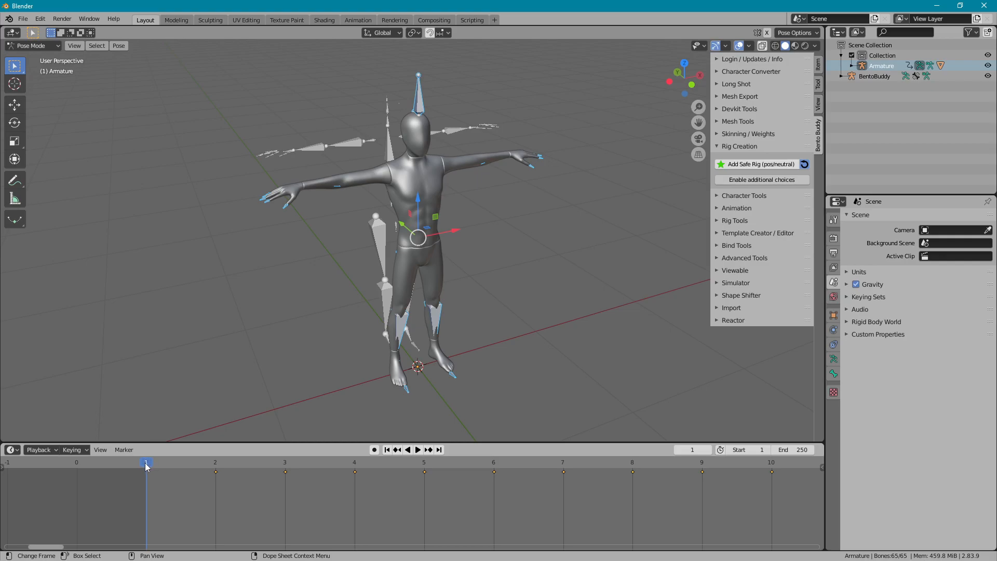
Set the active keying set to LocRot and insert a keyframe for all bones at frame 1.
{"action": "left_click", "coordinate": [76, 449]}
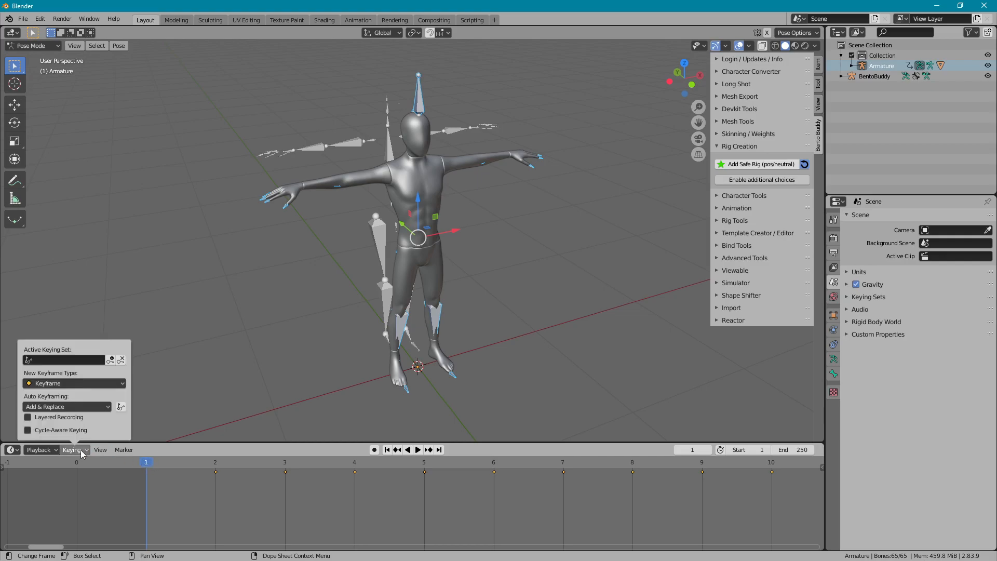
{"action": "left_click", "coordinate": [73, 363]}
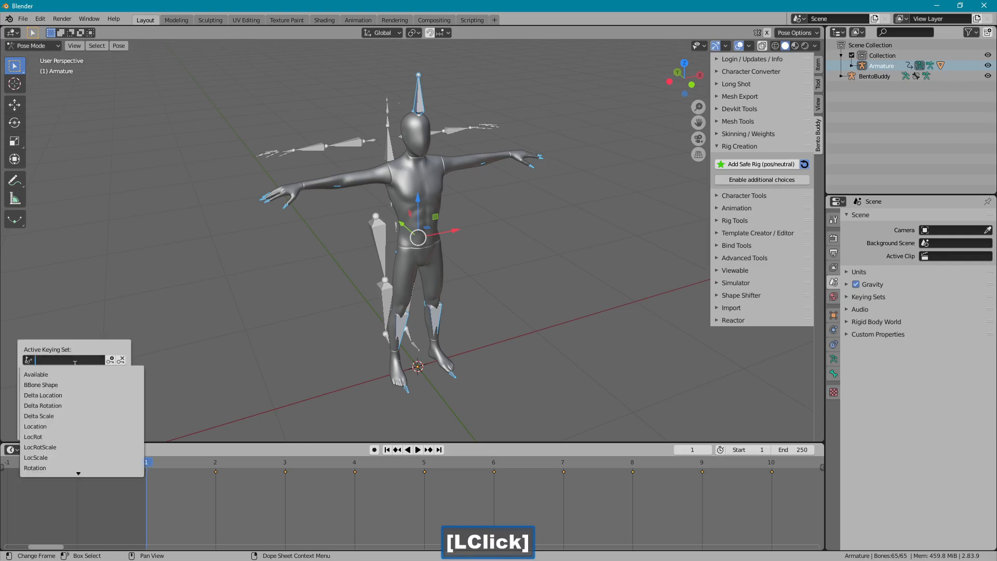
{"action": "left_click", "coordinate": [63, 436]}
{"action": "key", "text": "i"}
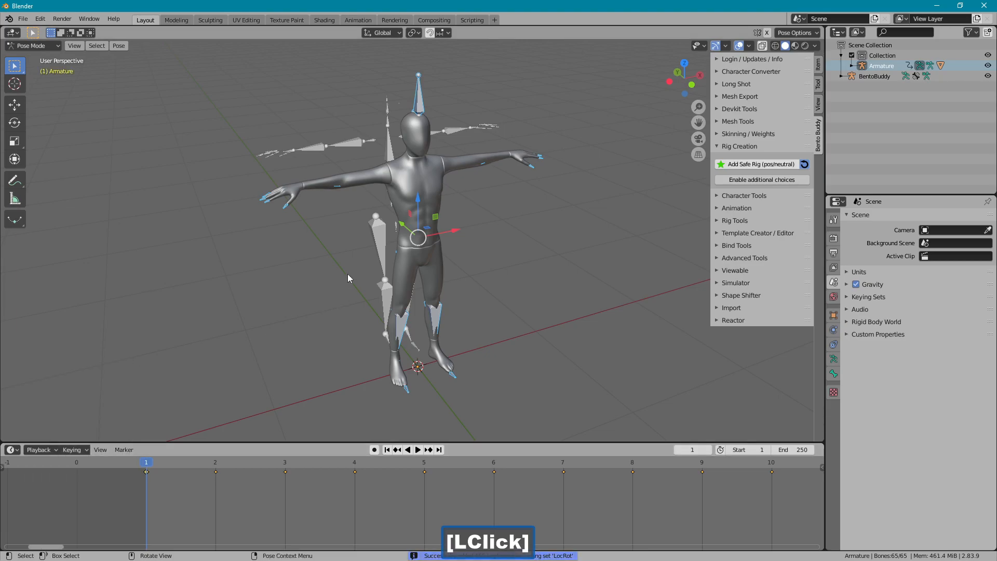
{"action": "left_click_drag", "start_coordinate": [220, 461], "coordinate": [147, 471]}
{"action": "middle_click_drag", "start_coordinate": [307, 295], "coordinate": [329, 307]}
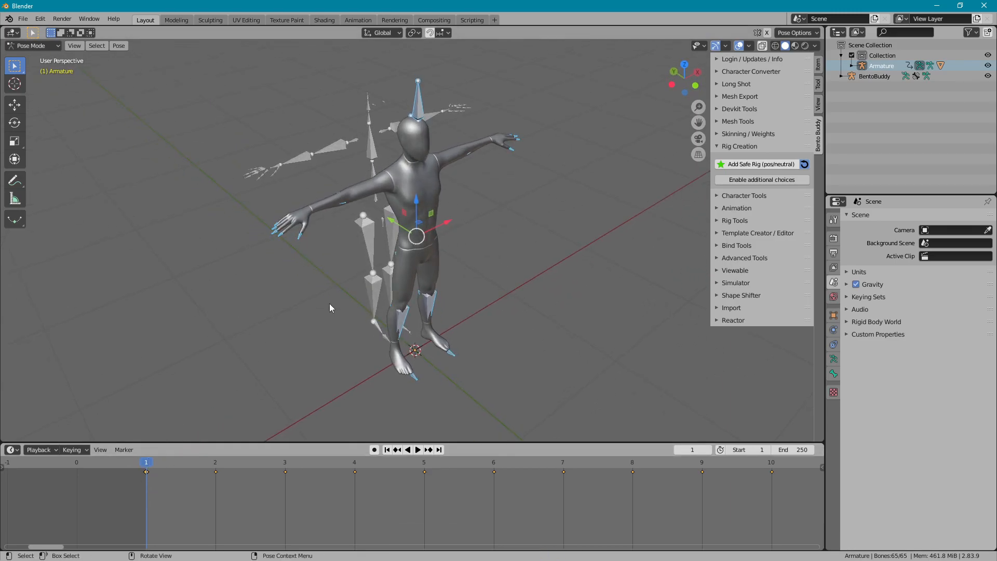
Collapse the Rig Creation section and expand the Visual Snap Mapper tools under Template Creator / Editor.
{"action": "left_click", "coordinate": [726, 147]}
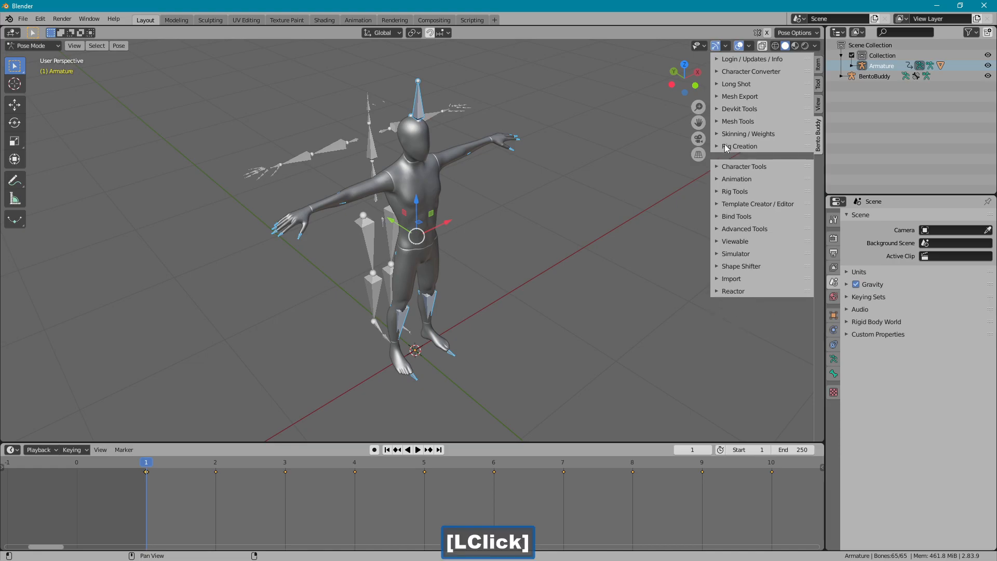
{"action": "middle_click_drag", "start_coordinate": [583, 193], "coordinate": [545, 184], "text": "shift"}
{"action": "left_click", "coordinate": [727, 197]}
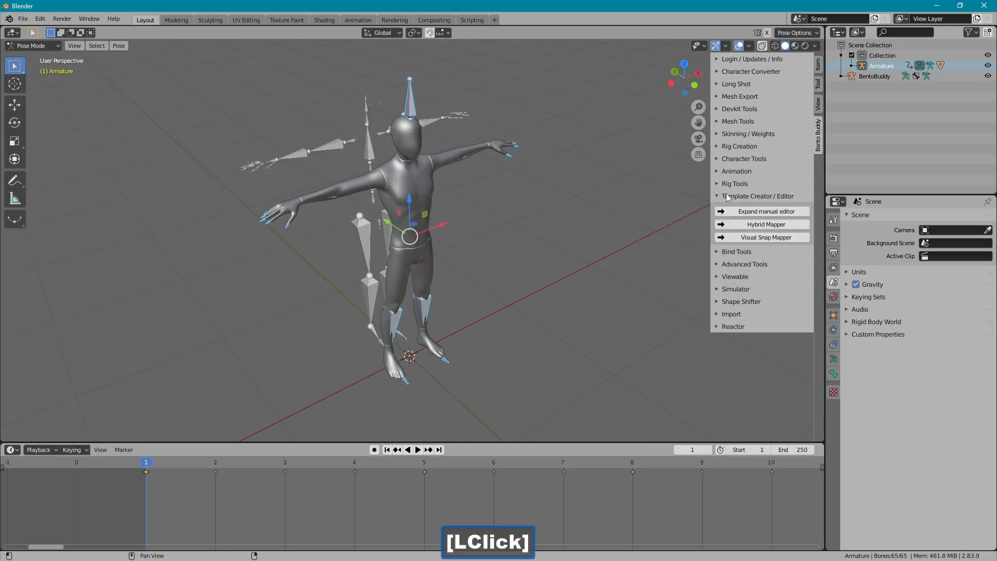
{"action": "left_click", "coordinate": [736, 238]}
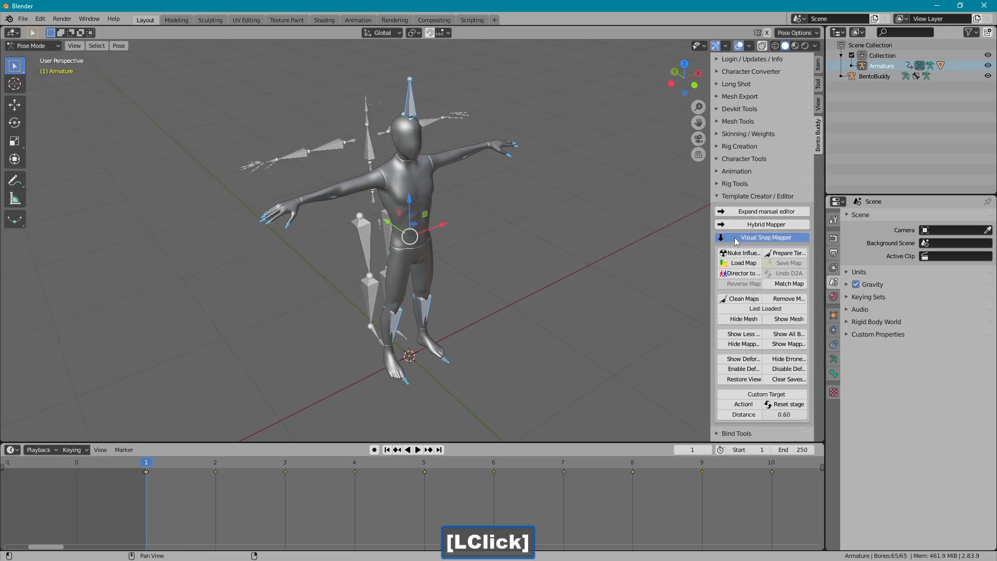
Try to load the mixamo_no_prefix.bbm map into the Visual Snap Mapper.
{"action": "left_click_drag", "start_coordinate": [709, 263], "coordinate": [673, 263]}
{"action": "left_click", "coordinate": [711, 263]}
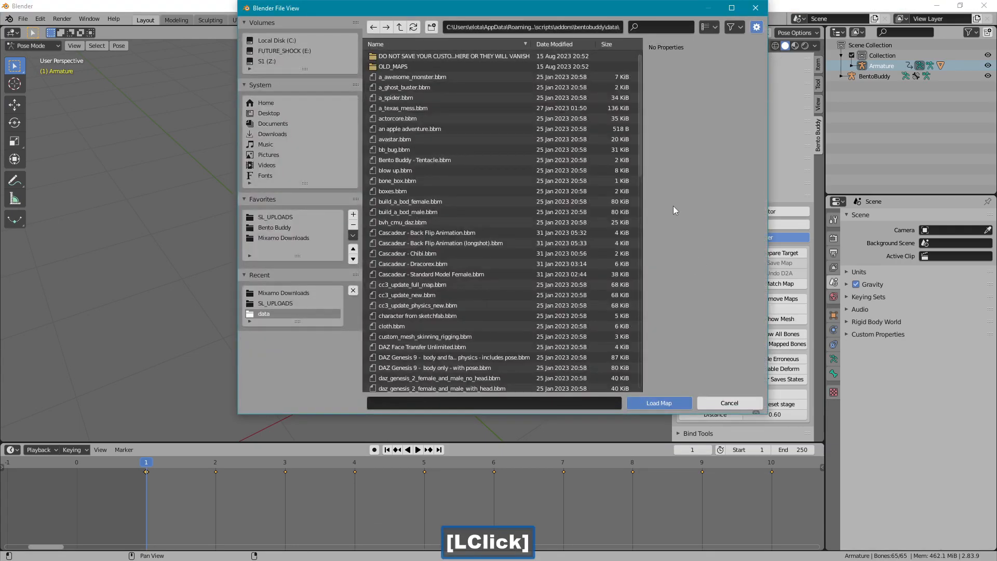
{"action": "left_click", "coordinate": [641, 204]}
{"action": "left_click_drag", "start_coordinate": [641, 203], "coordinate": [635, 300]}
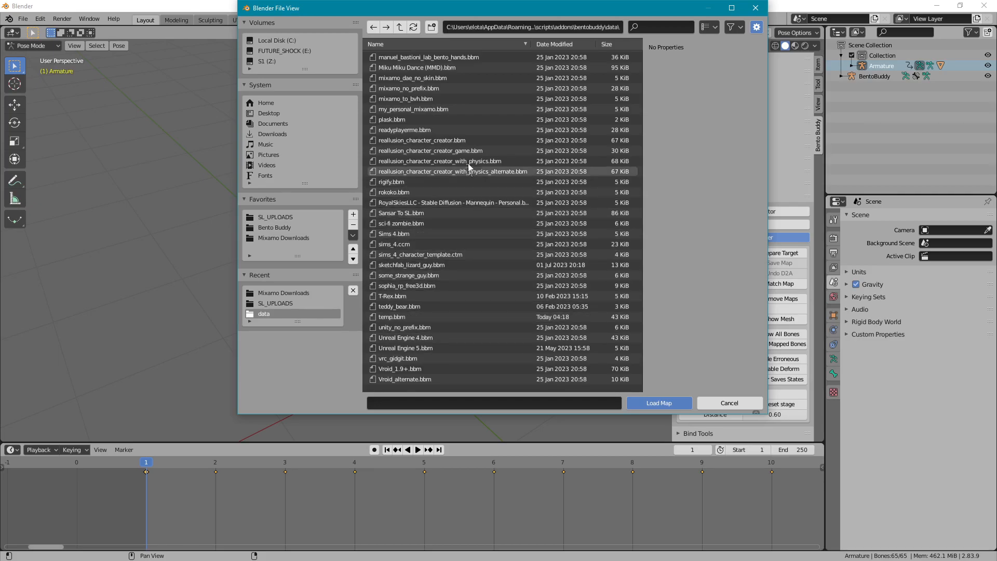
{"action": "left_click", "coordinate": [450, 89]}
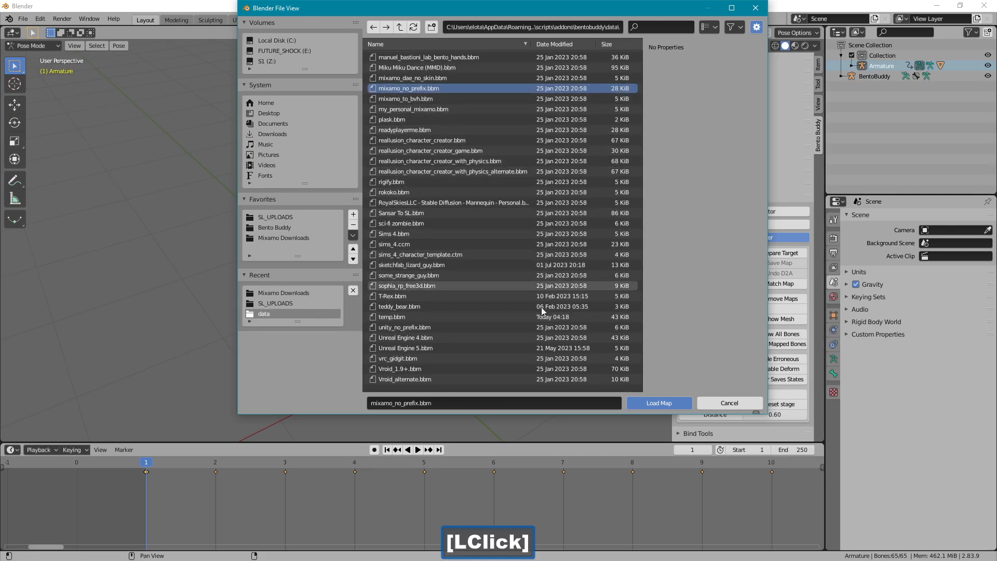
{"action": "left_click", "coordinate": [646, 404]}
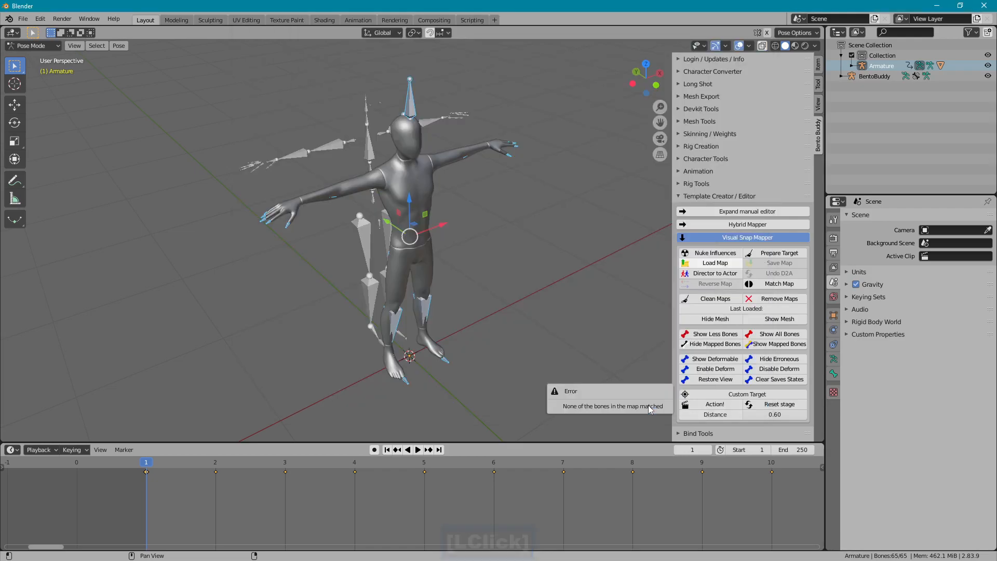
{"action": "left_click_drag", "start_coordinate": [648, 405], "coordinate": [606, 381]}
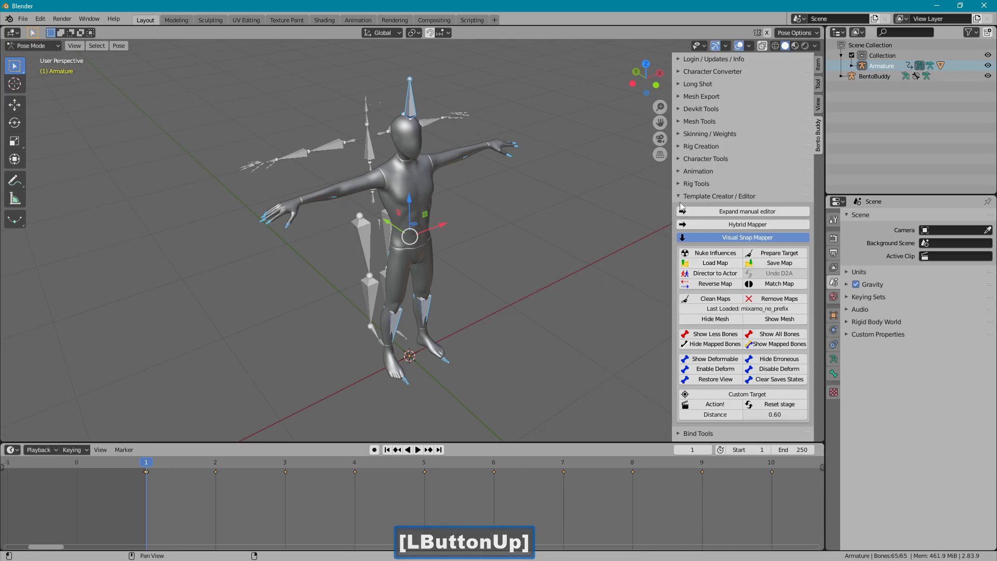
Remove the mixamorig1: bone prefix from the Mixamo armature with Rig Tools, and return to the Visual Snap Mapper.
{"action": "left_click", "coordinate": [700, 196]}
{"action": "left_click", "coordinate": [695, 185]}
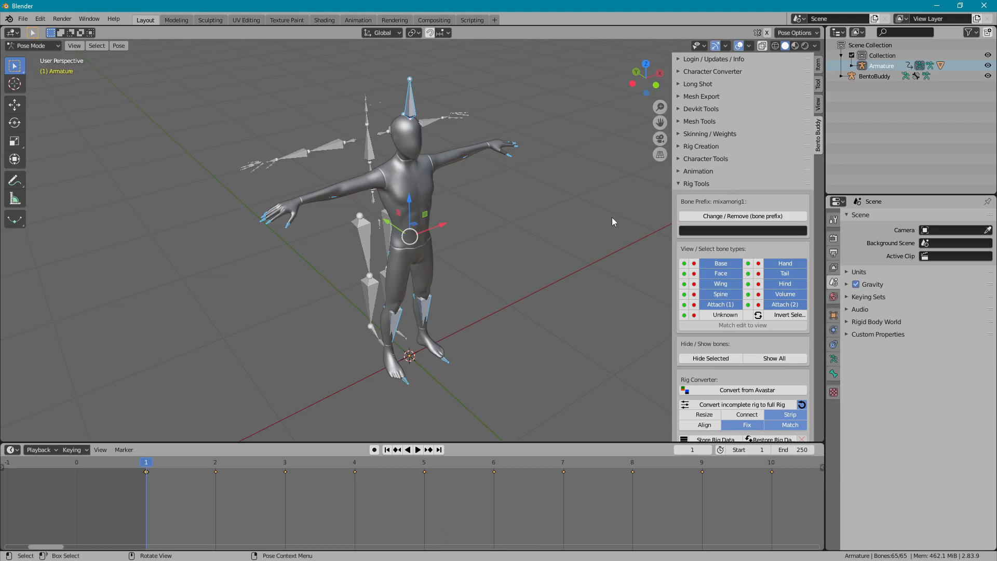
{"action": "left_click", "coordinate": [697, 216]}
{"action": "left_click", "coordinate": [689, 185]}
{"action": "left_click", "coordinate": [693, 197]}
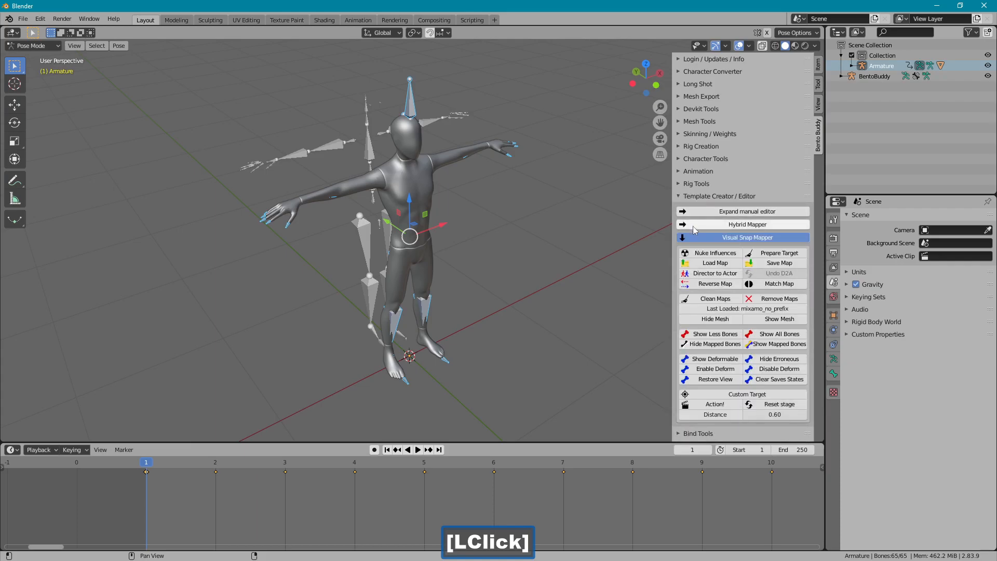
Load the mixamo_no_prefix.bbm map in the Visual Snap Mapper and run Action! on the Mixamo armature.
{"action": "left_click", "coordinate": [698, 263]}
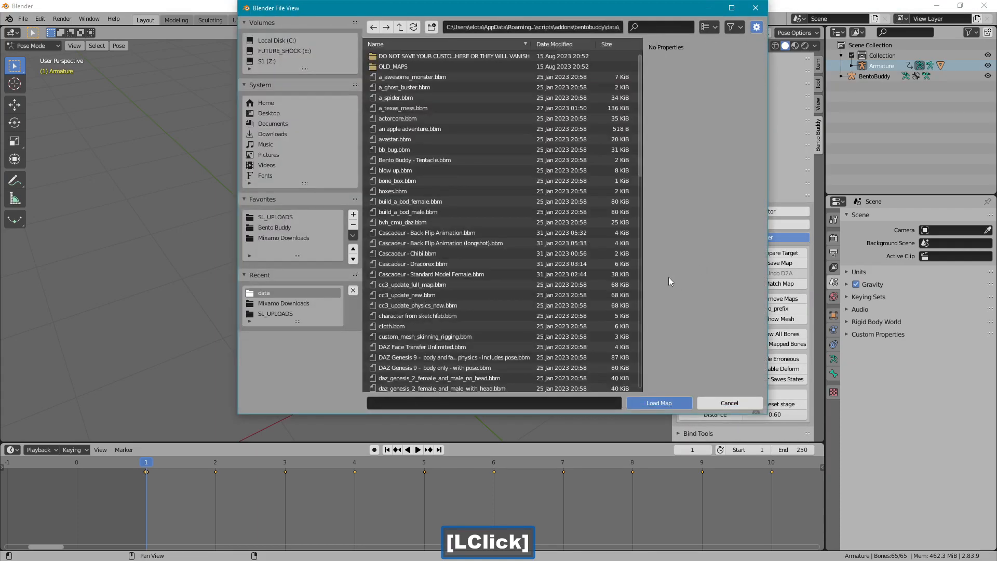
{"action": "scroll", "coordinate": [640, 279], "scroll_direction": "down", "scroll_amount": 5}
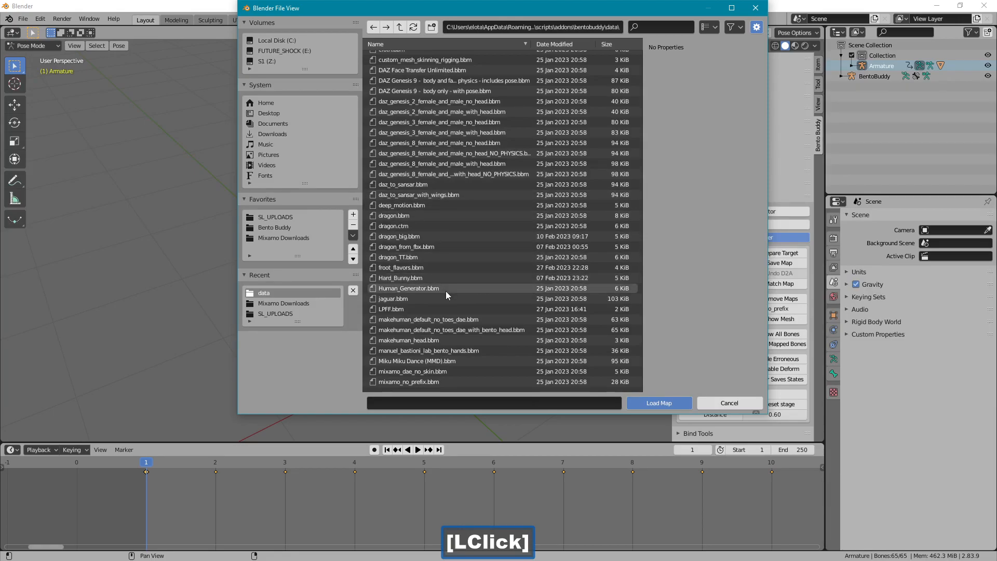
{"action": "left_click", "coordinate": [446, 381]}
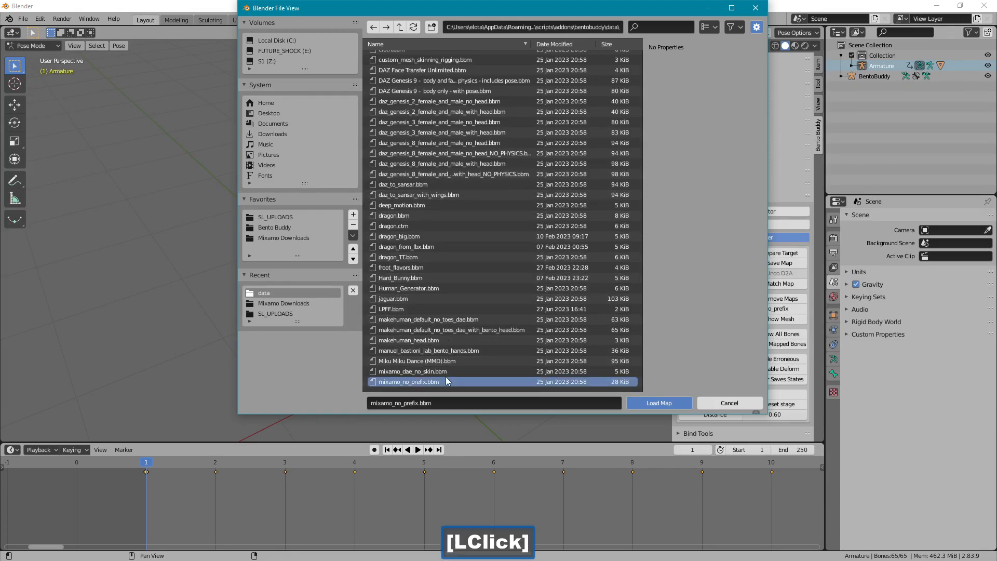
{"action": "left_click", "coordinate": [658, 403]}
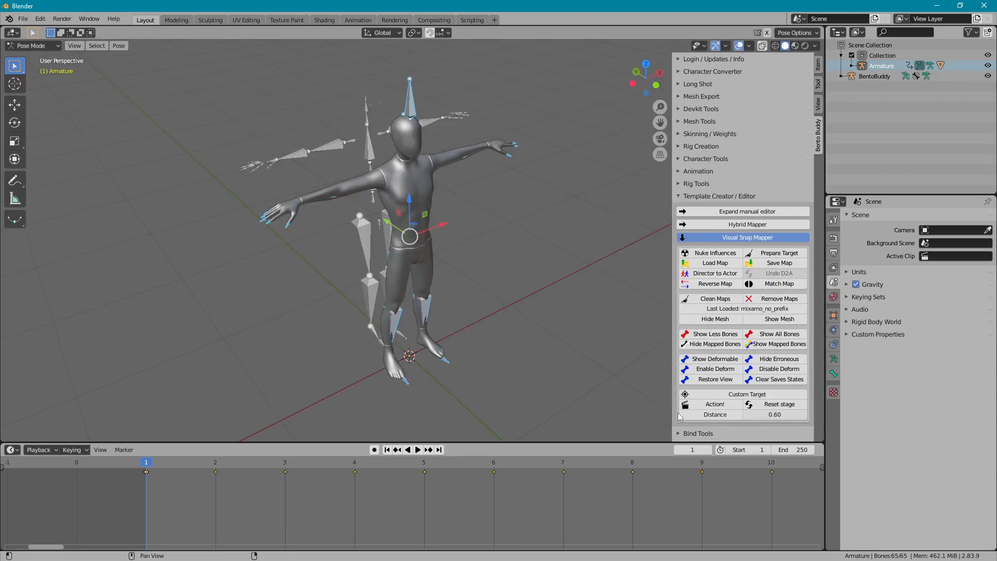
{"action": "left_click", "coordinate": [715, 403]}
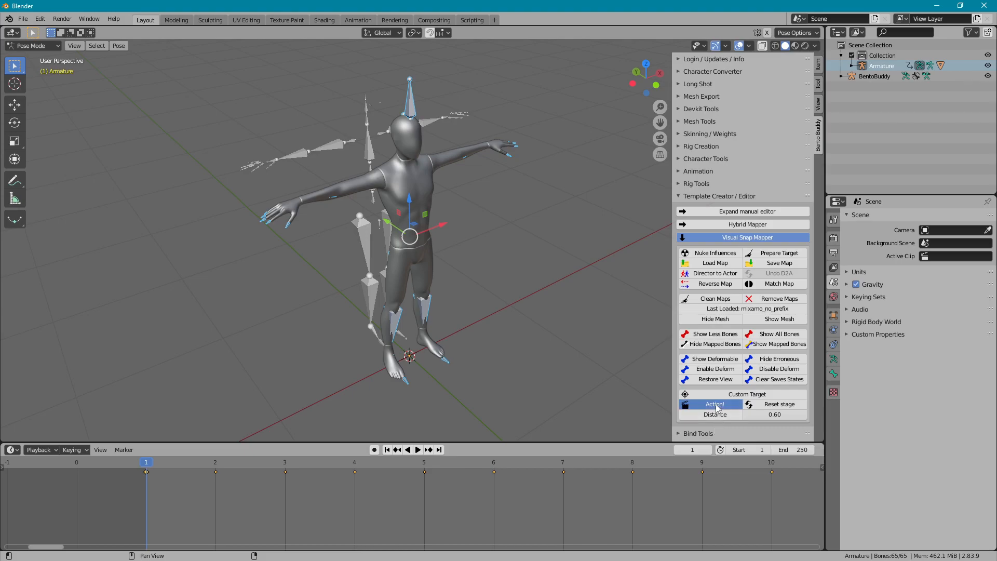
{"action": "middle_click_drag", "start_coordinate": [392, 160], "coordinate": [478, 216], "text": "ctrl"}
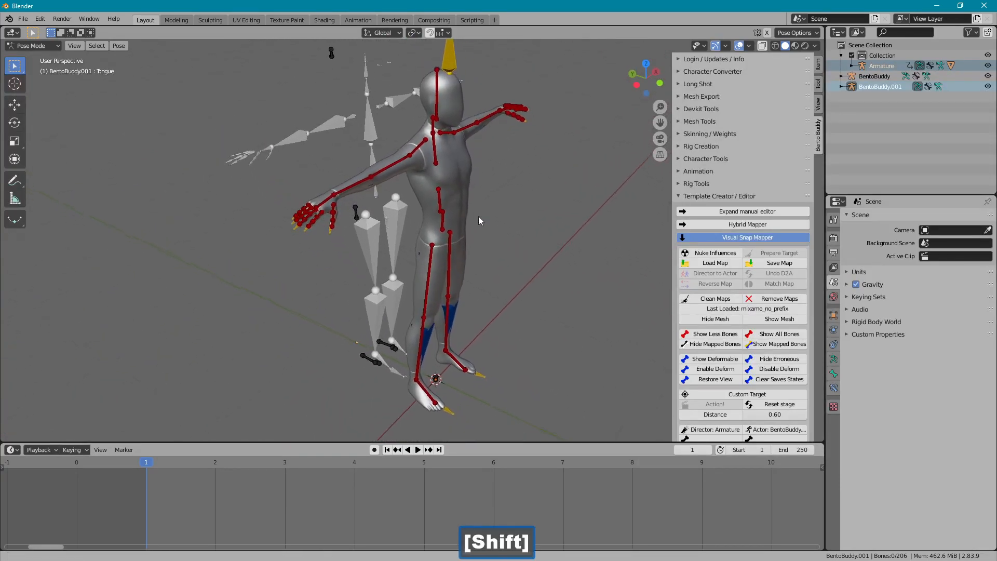
Reset the Visual Snap Mapper stage and collapse the Template Creator / Editor section.
{"action": "left_click", "coordinate": [762, 405]}
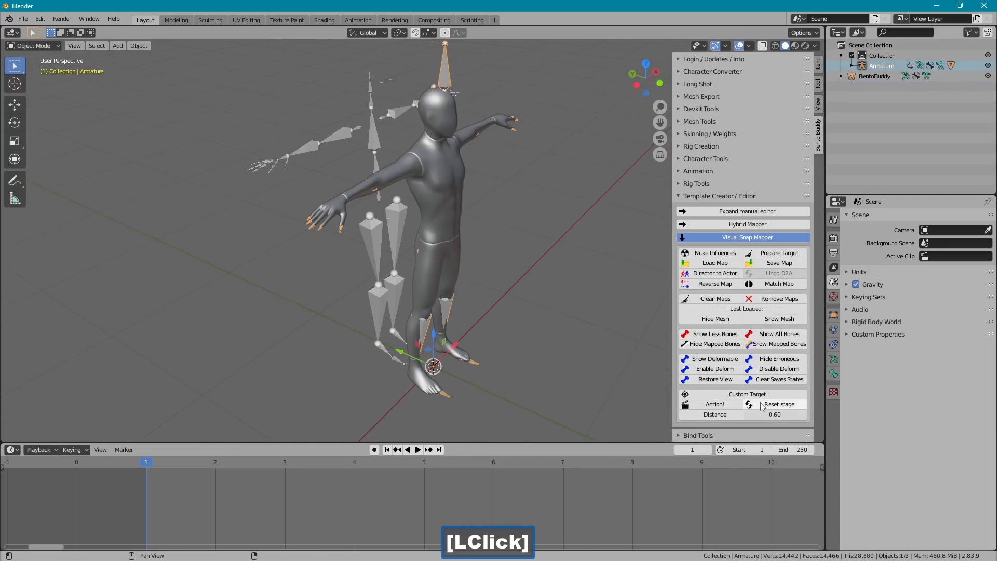
{"action": "left_click", "coordinate": [720, 238]}
{"action": "left_click", "coordinate": [692, 195]}
Show the scene in front view and enable In Front in the Mixamo armature's viewport display settings.
{"action": "middle_click_drag", "start_coordinate": [609, 198], "coordinate": [603, 226]}
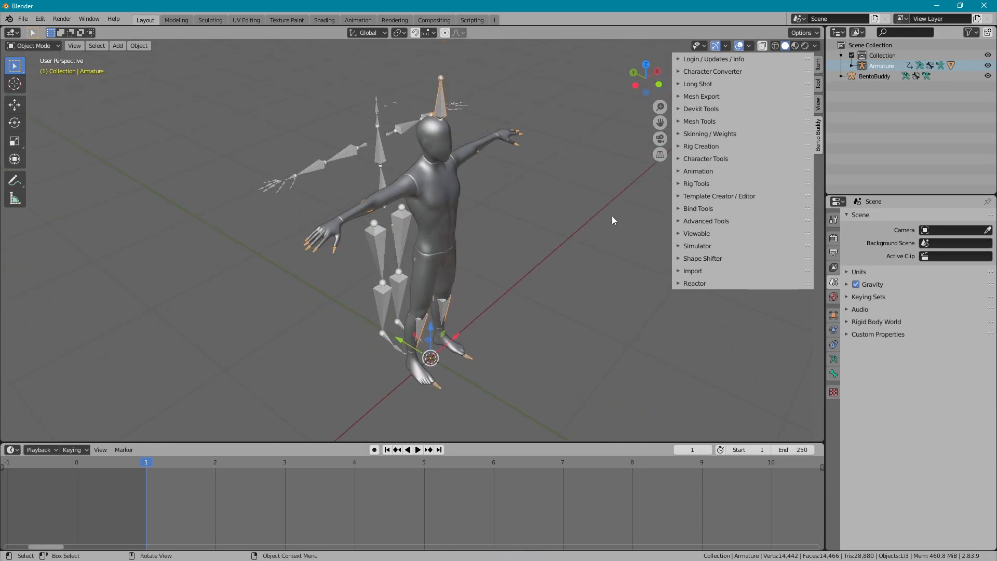
{"action": "key", "text": "KP_1"}
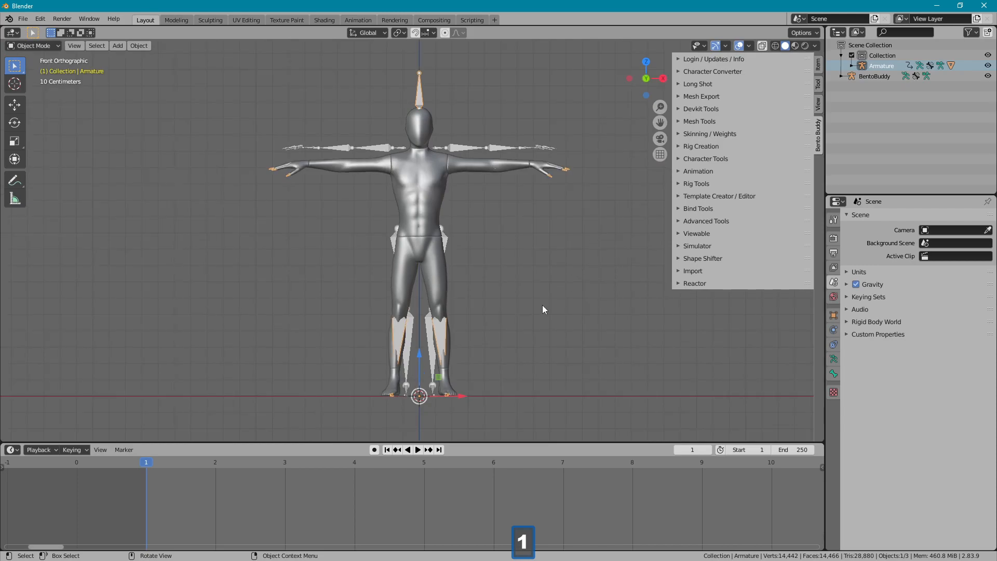
{"action": "scroll", "coordinate": [503, 348], "scroll_direction": "up", "scroll_amount": 2}
{"action": "middle_click_drag", "start_coordinate": [502, 300], "coordinate": [503, 281], "text": "shift"}
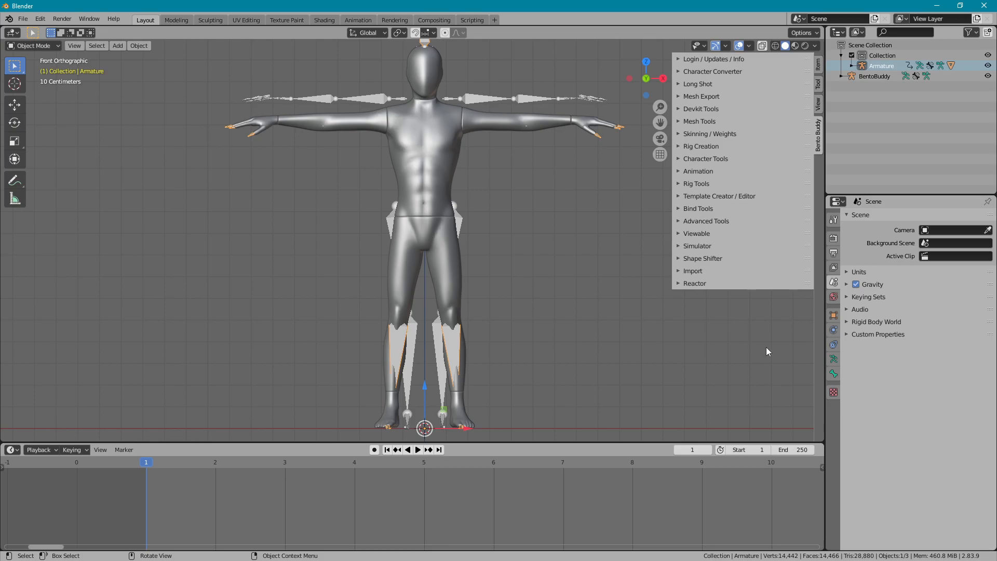
{"action": "left_click", "coordinate": [833, 360]}
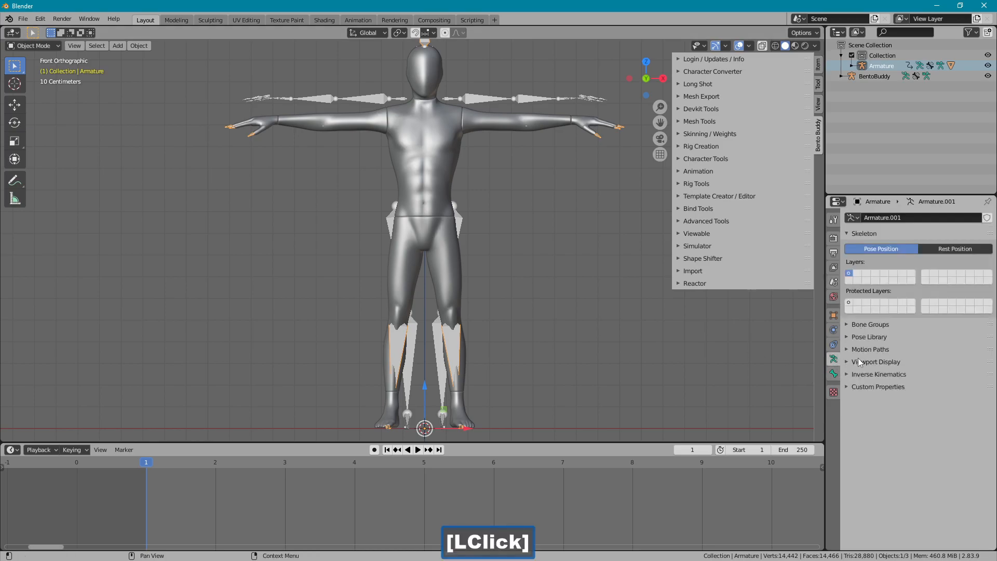
{"action": "left_click", "coordinate": [859, 361]}
{"action": "left_click", "coordinate": [977, 390]}
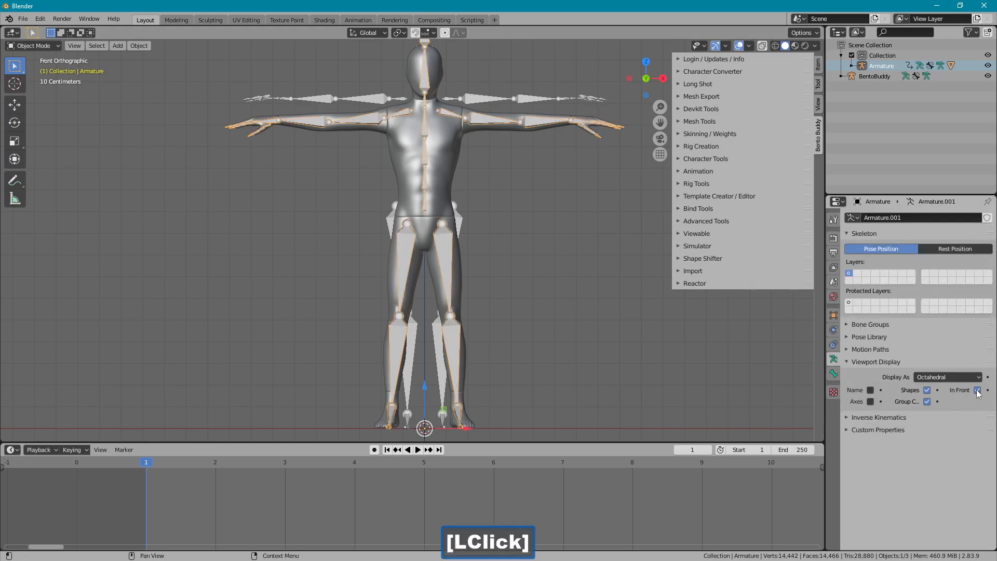
Switch the Mixamo armature to Pose Mode and rotate the LeftUpLeg bone 6 degrees inward.
{"action": "left_click", "coordinate": [39, 46]}
{"action": "left_click", "coordinate": [42, 80]}
{"action": "middle_click_drag", "start_coordinate": [383, 282], "coordinate": [383, 276], "text": "ctrl"}
{"action": "middle_click_drag", "start_coordinate": [383, 275], "coordinate": [379, 253], "text": "shift"}
{"action": "middle_click_drag", "start_coordinate": [378, 253], "coordinate": [379, 258], "text": "ctrl"}
{"action": "left_click", "coordinate": [437, 220]}
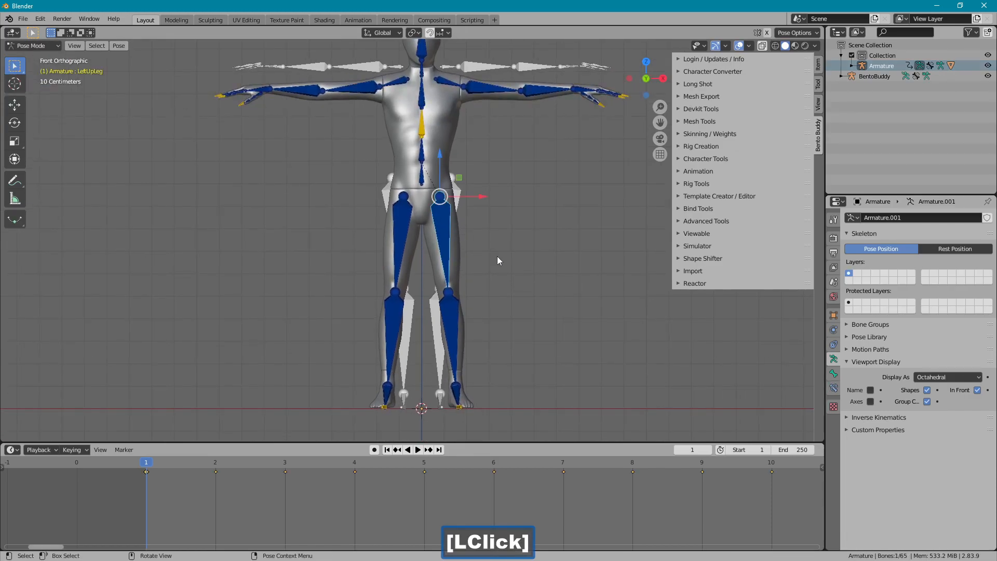
{"action": "key", "text": "r"}
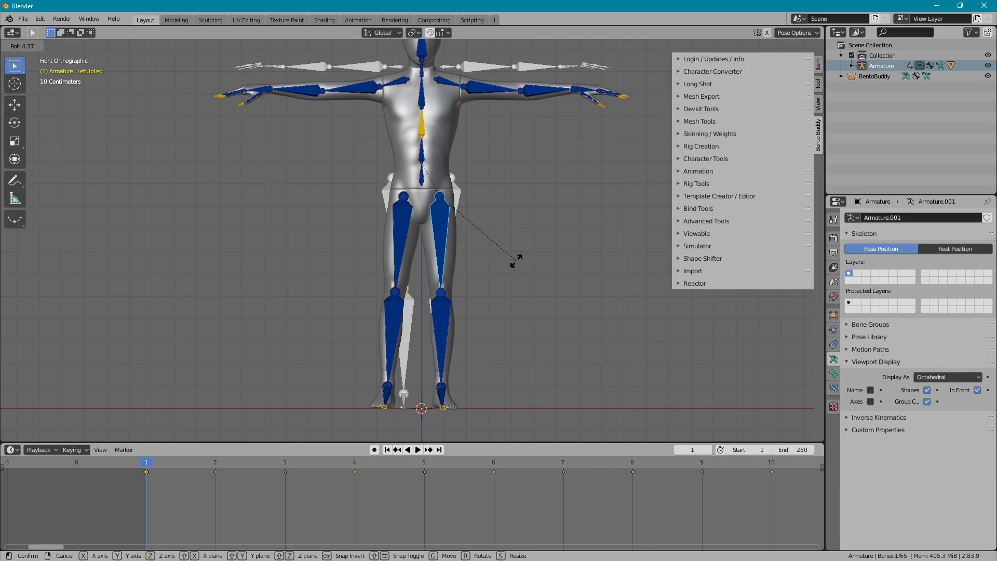
{"action": "key", "text": "6"}
{"action": "key", "text": "Return"}
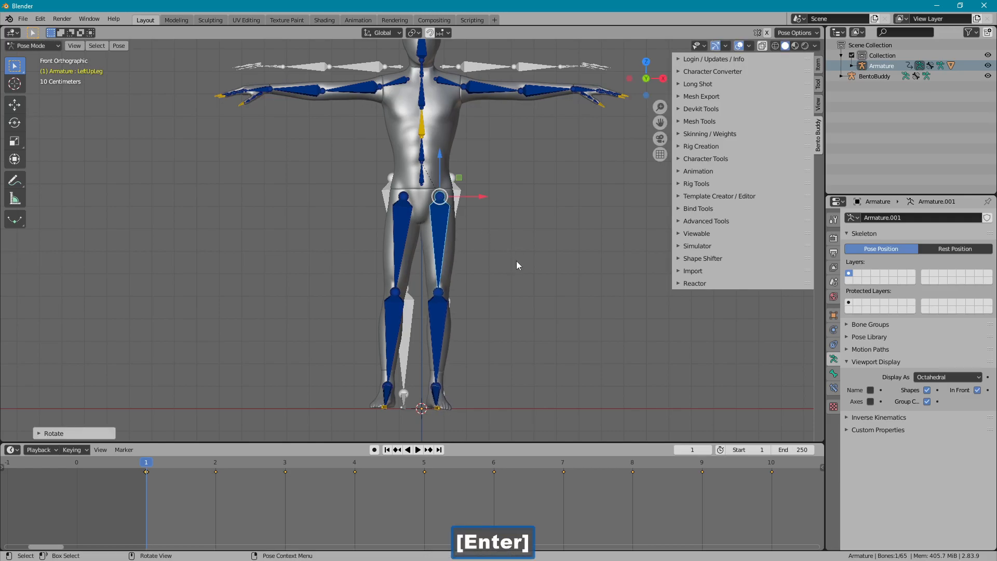
Rotate the RightUpLeg bone 6 degrees inward and insert a keyframe for all bones at frame 1.
{"action": "left_click", "coordinate": [405, 233]}
{"action": "key", "text": "r"}
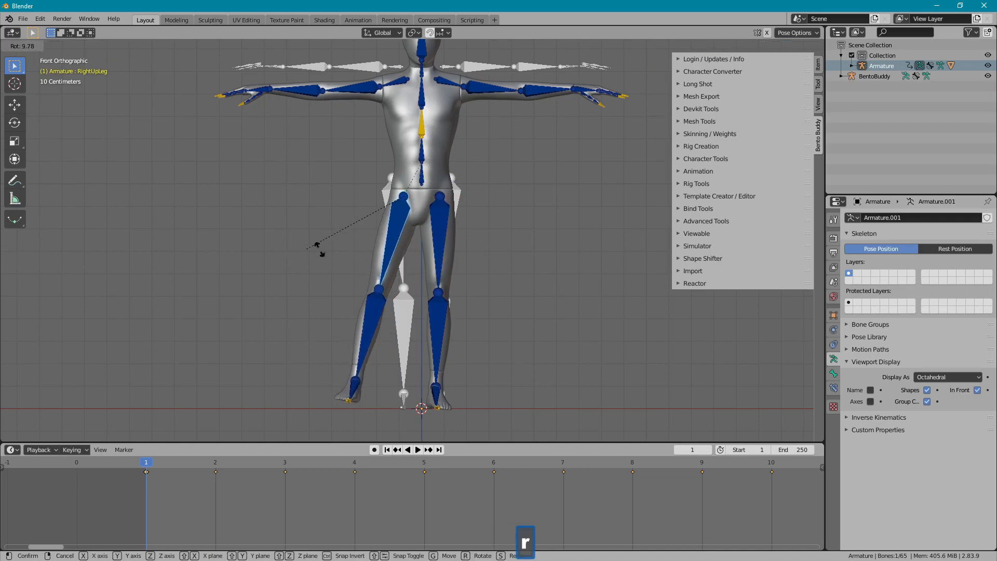
{"action": "key", "text": "0"}
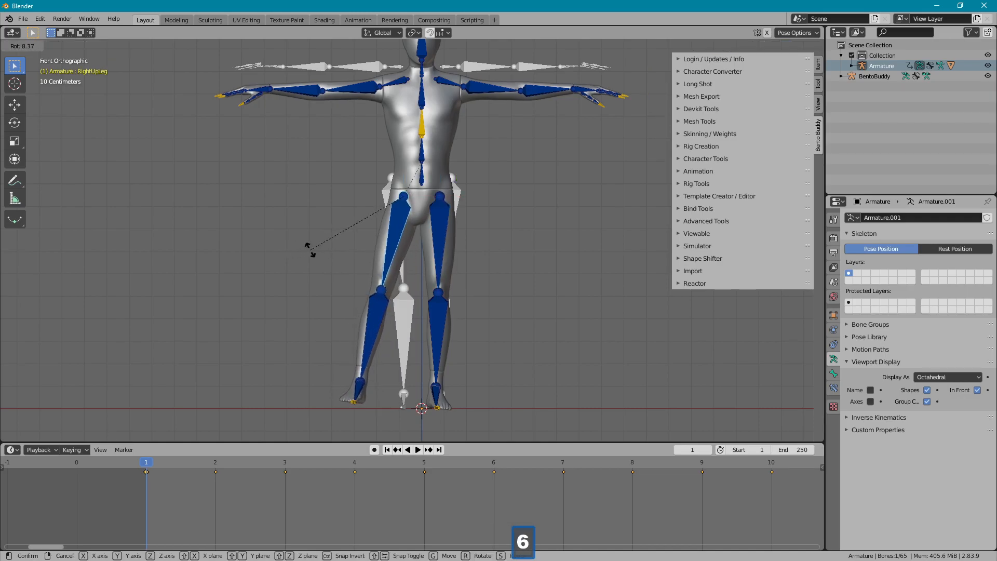
{"action": "key", "text": "Return"}
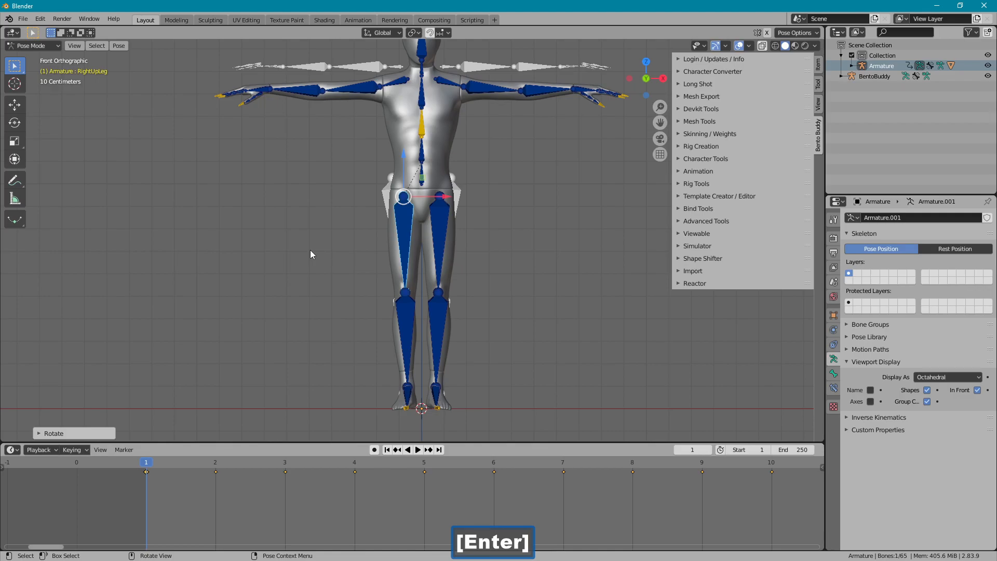
{"action": "key", "text": "a"}
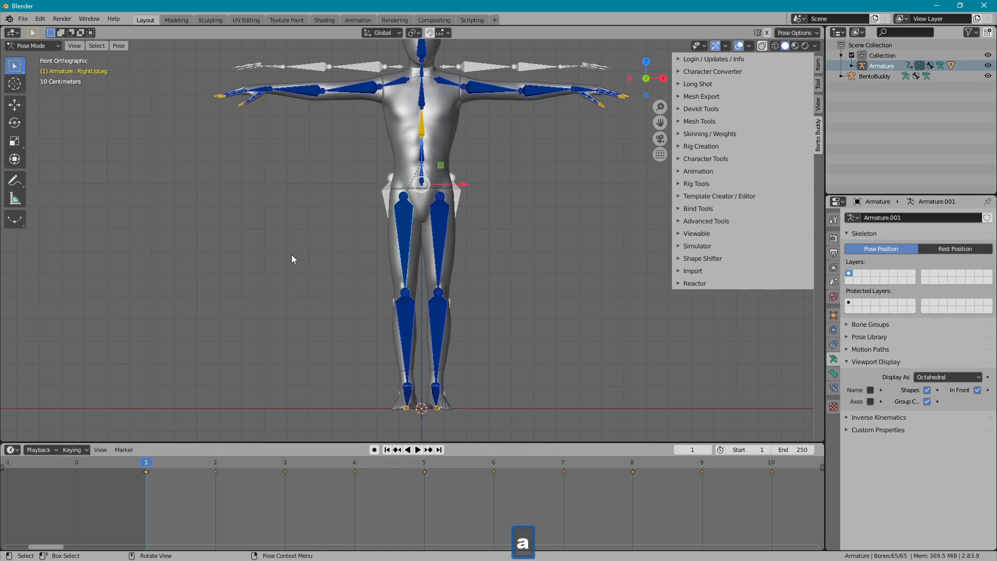
{"action": "key", "text": "i"}
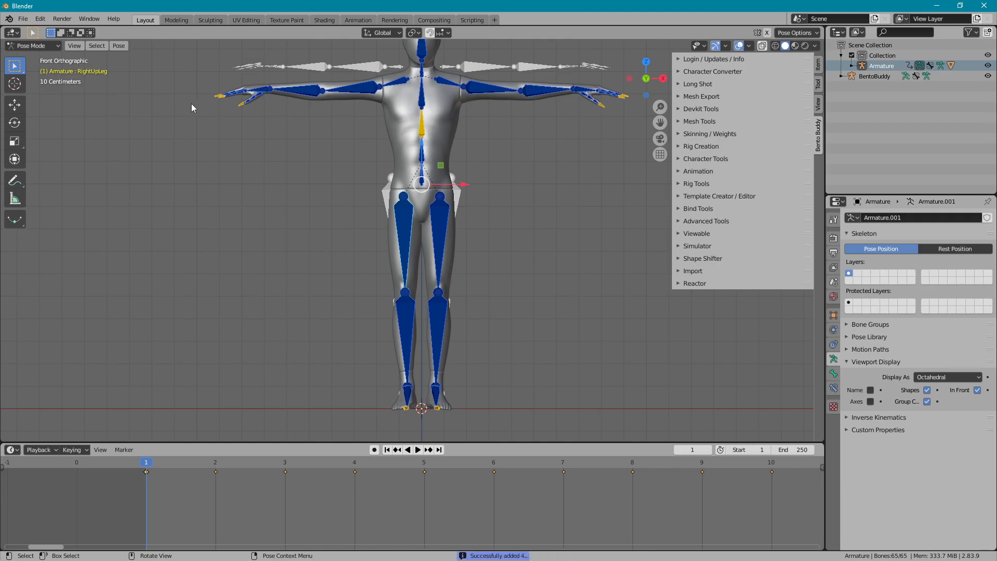
Select the LeftHandThumb1 bone of the Mixamo armature in the front view.
{"action": "middle_click_drag", "start_coordinate": [274, 162], "coordinate": [263, 238], "text": "shift"}
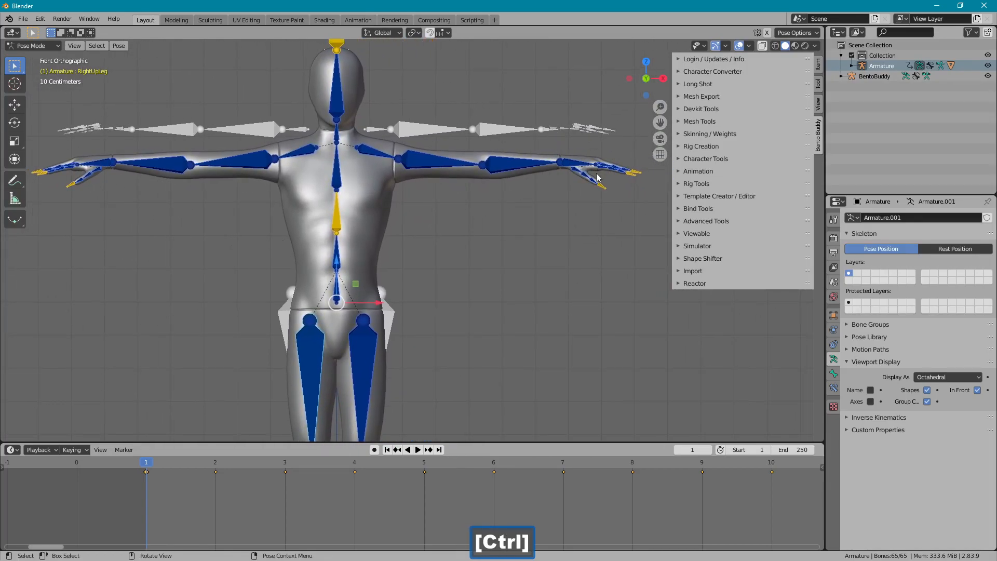
{"action": "middle_click_drag", "start_coordinate": [555, 206], "coordinate": [462, 223], "text": "ctrl"}
{"action": "left_click", "coordinate": [500, 217]}
{"action": "key", "text": "r"}
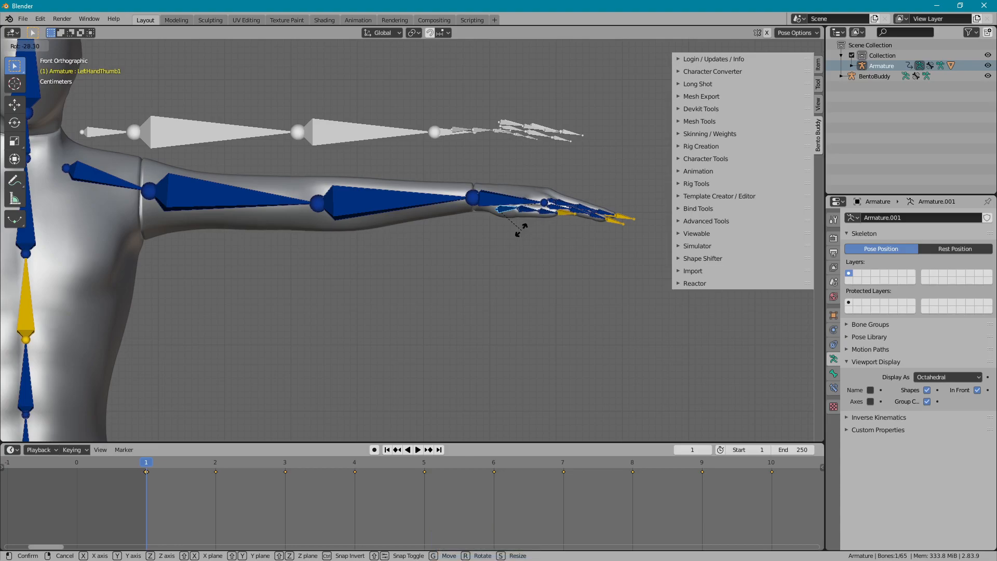
{"action": "right_click", "coordinate": [516, 234]}
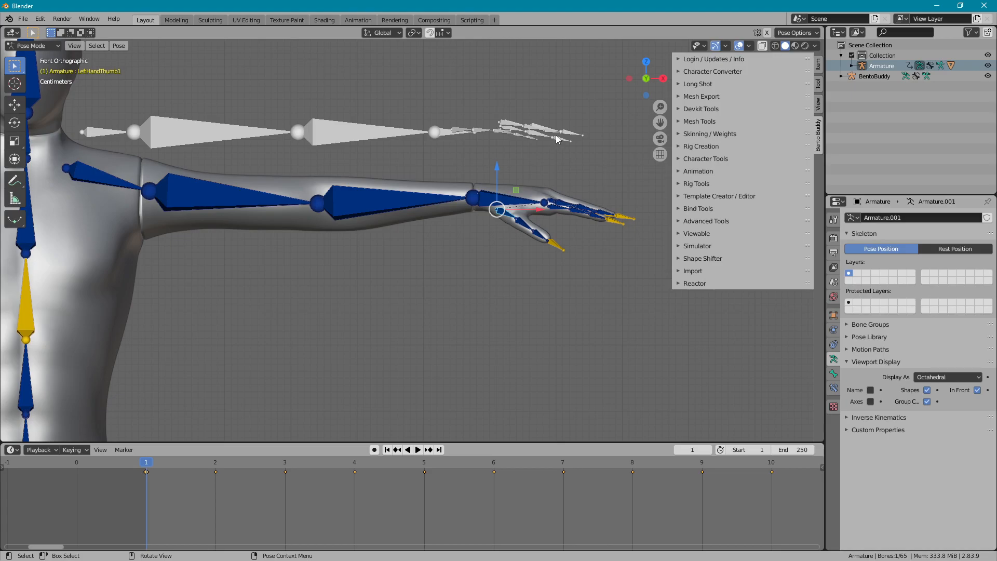
{"action": "middle_click_drag", "start_coordinate": [336, 282], "coordinate": [260, 325], "text": "shift"}
{"action": "key", "text": "r"}
{"action": "right_click", "coordinate": [595, 249]}
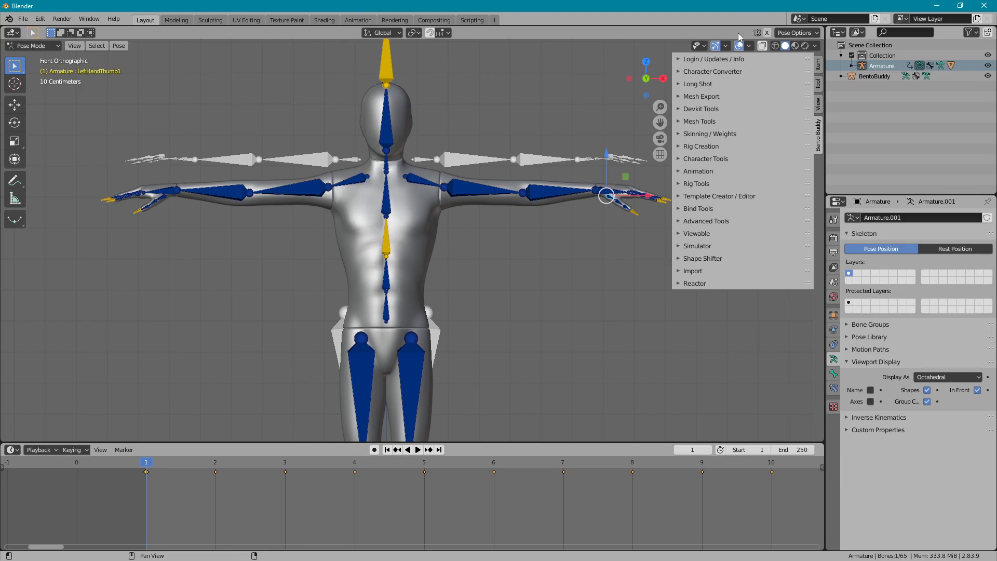
Enable X-axis mirroring for posing and rotate the LeftHandThumb1 bone about -24 degrees in the front view.
{"action": "left_click", "coordinate": [766, 34]}
{"action": "key", "text": "r"}
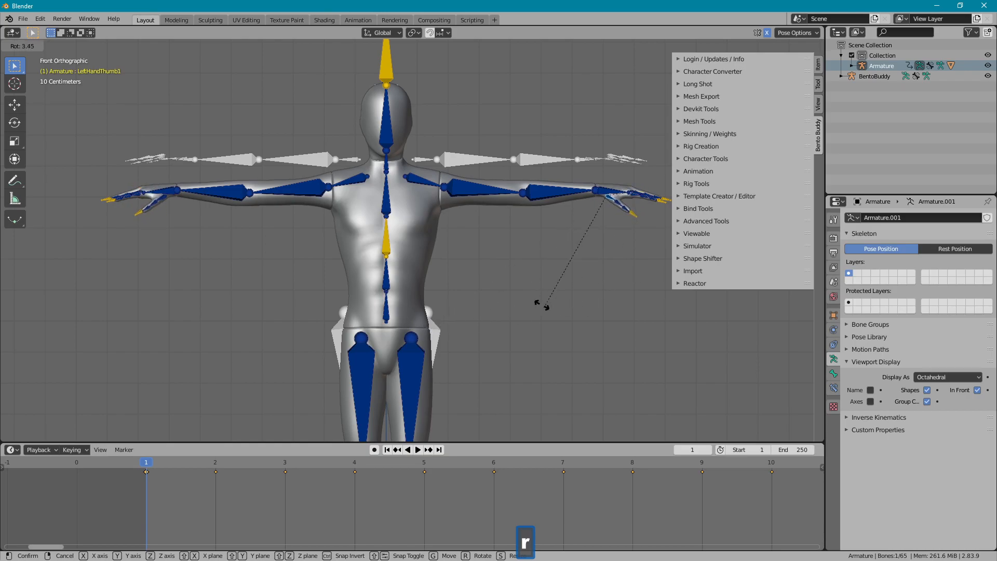
{"action": "right_click", "coordinate": [586, 256]}
{"action": "middle_click_drag", "start_coordinate": [587, 256], "coordinate": [498, 185], "text": "shift"}
{"action": "middle_click_drag", "start_coordinate": [512, 257], "coordinate": [249, 253], "text": "shift"}
{"action": "middle_click_drag", "start_coordinate": [441, 257], "coordinate": [371, 319], "text": "ctrl"}
{"action": "key", "text": "r"}
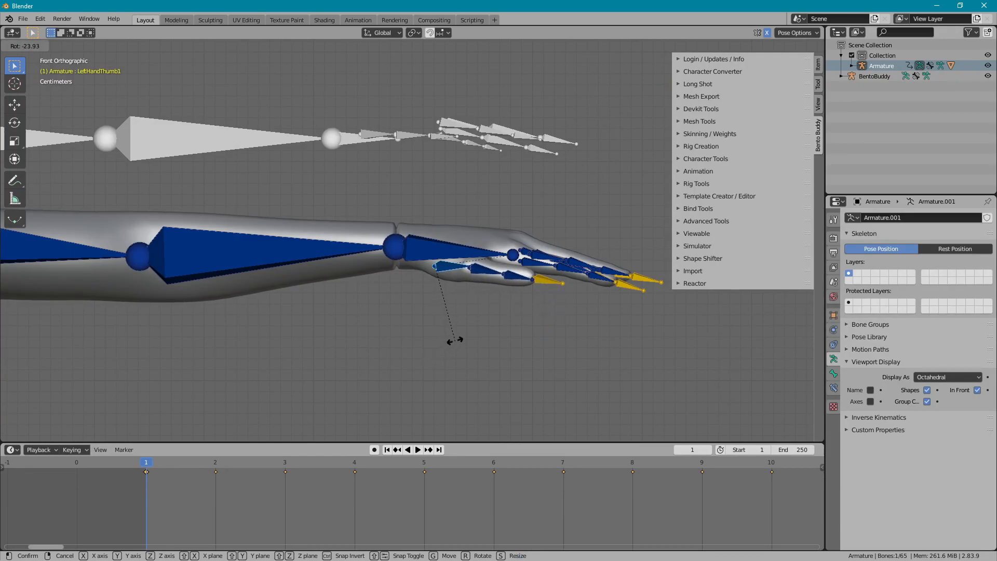
{"action": "left_click", "coordinate": [454, 340]}
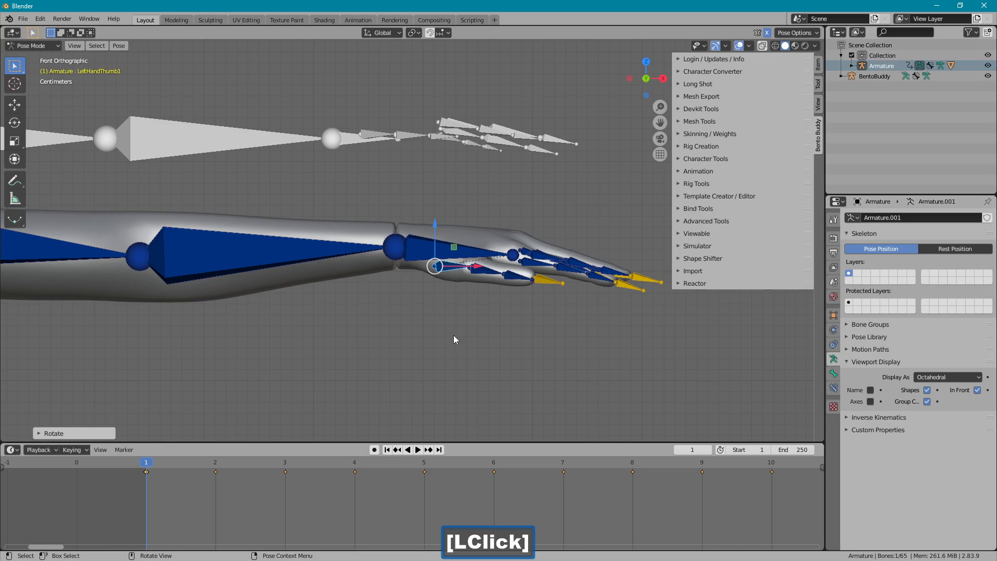
Rotate the LeftHandThumb1 bone about 10 degrees in the top view to match the reference thumb.
{"action": "key", "text": "KP_7"}
{"action": "middle_click_drag", "start_coordinate": [453, 340], "coordinate": [431, 152], "text": "shift"}
{"action": "key", "text": "r"}
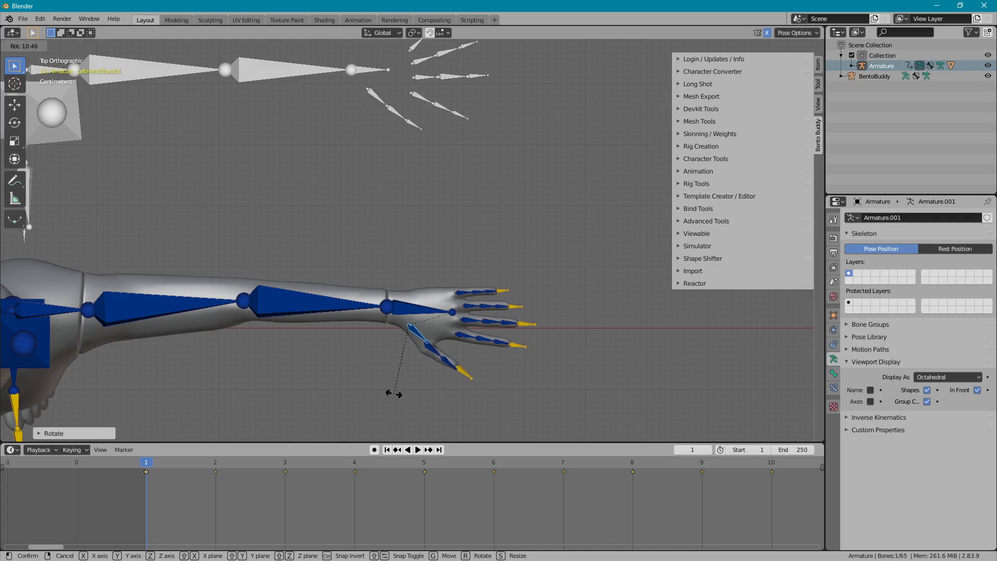
{"action": "left_click", "coordinate": [393, 393]}
Rotate the LeftHandIndex1 bone in the top view to match the reference rig's index finger.
{"action": "left_click", "coordinate": [461, 338]}
{"action": "key", "text": "r"}
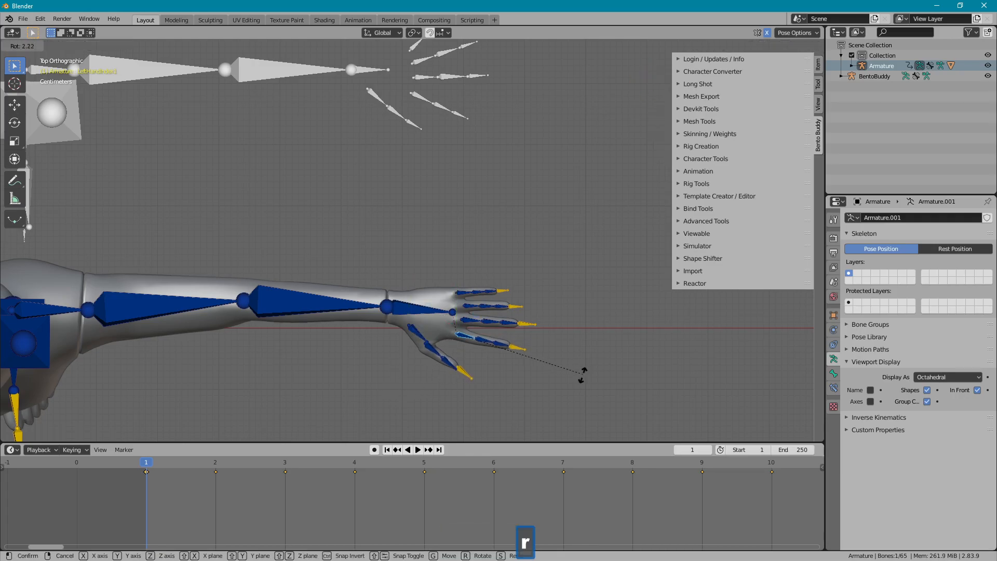
{"action": "left_click", "coordinate": [573, 394]}
{"action": "middle_click_drag", "start_coordinate": [571, 314], "coordinate": [566, 356], "text": "shift"}
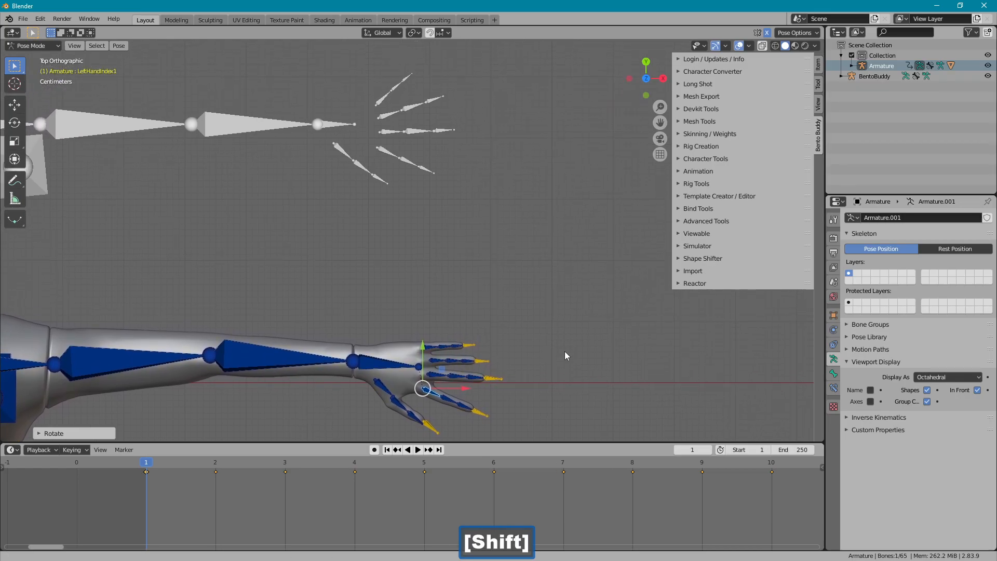
Rotate the LeftHandPinky1 bone about -24 degrees and the LeftHandRing1 bone about -9 degrees in the top view.
{"action": "left_click", "coordinate": [432, 347]}
{"action": "key", "text": "r"}
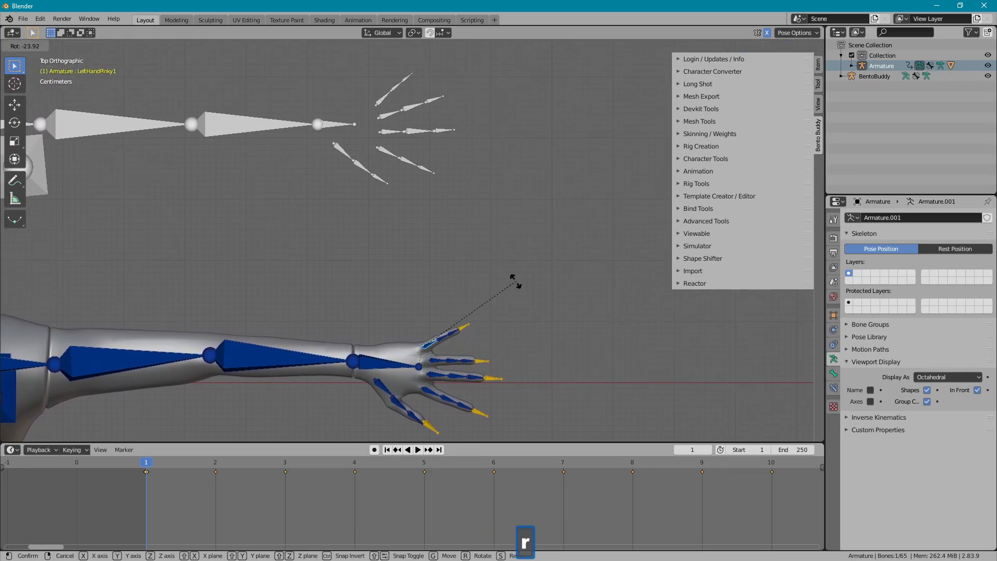
{"action": "left_click", "coordinate": [511, 280]}
{"action": "middle_click_drag", "start_coordinate": [463, 354], "coordinate": [479, 344], "text": "shift"}
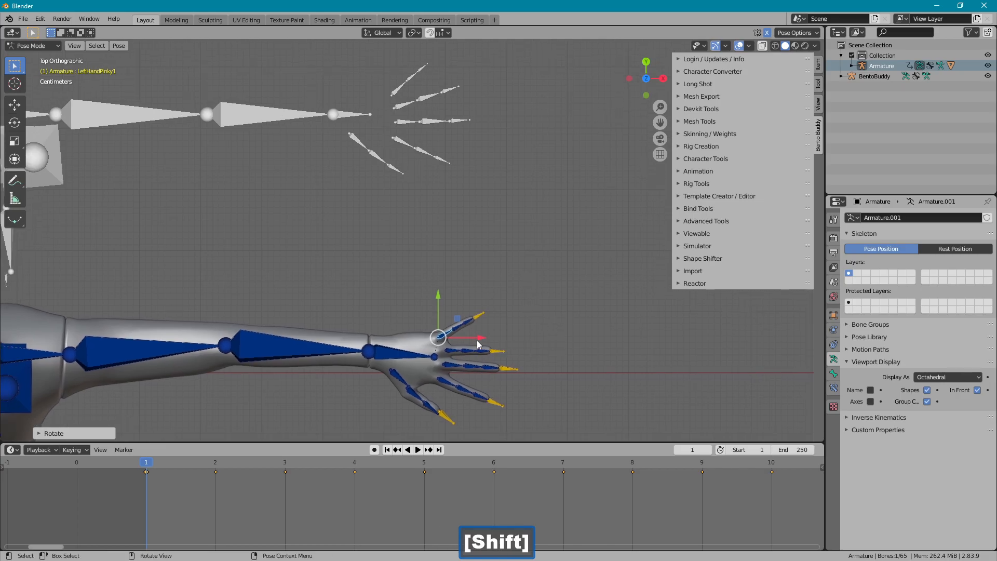
{"action": "left_click", "coordinate": [453, 353]}
{"action": "key", "text": "r"}
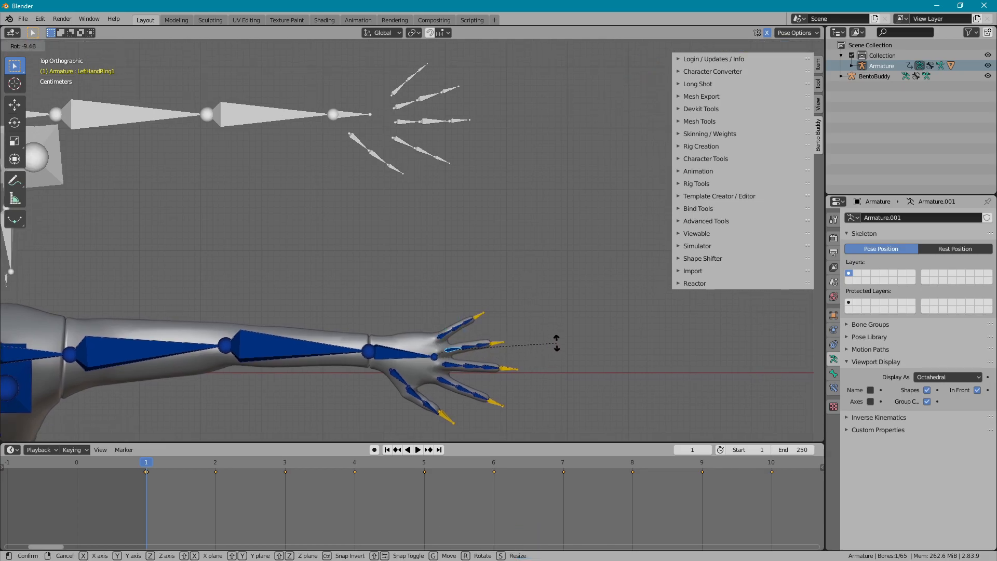
{"action": "left_click", "coordinate": [557, 347]}
Insert a keyframe for all bones of the Mixamo armature at frame 1 and return to Object Mode.
{"action": "middle_click_drag", "start_coordinate": [496, 256], "coordinate": [499, 285], "text": "ctrl"}
{"action": "middle_click_drag", "start_coordinate": [500, 285], "coordinate": [612, 231], "text": "shift"}
{"action": "middle_click_drag", "start_coordinate": [472, 260], "coordinate": [479, 293], "text": "ctrl"}
{"action": "middle_click_drag", "start_coordinate": [479, 293], "coordinate": [491, 331], "text": "shift"}
{"action": "middle_click_drag", "start_coordinate": [491, 332], "coordinate": [497, 329], "text": "shift"}
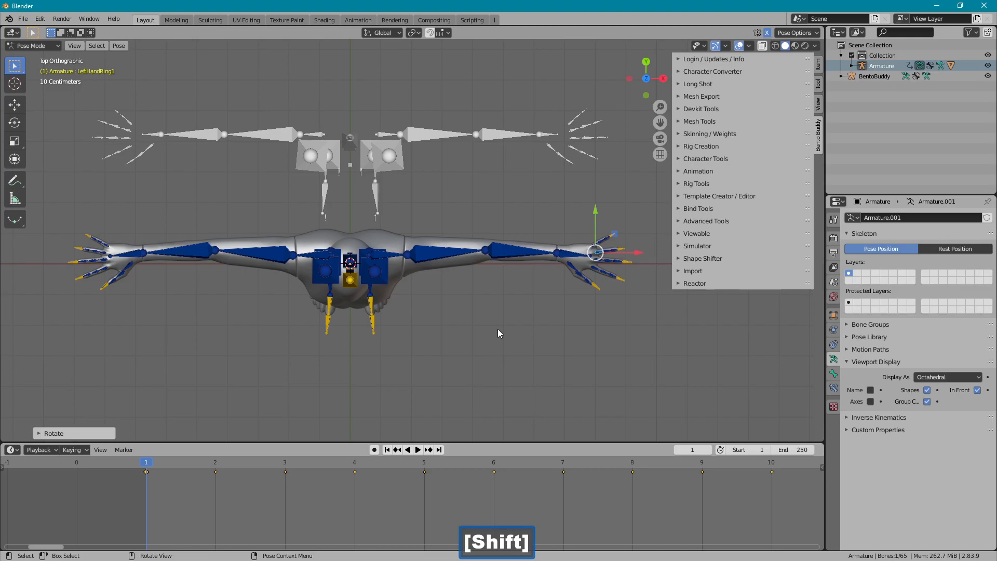
{"action": "key", "text": "a"}
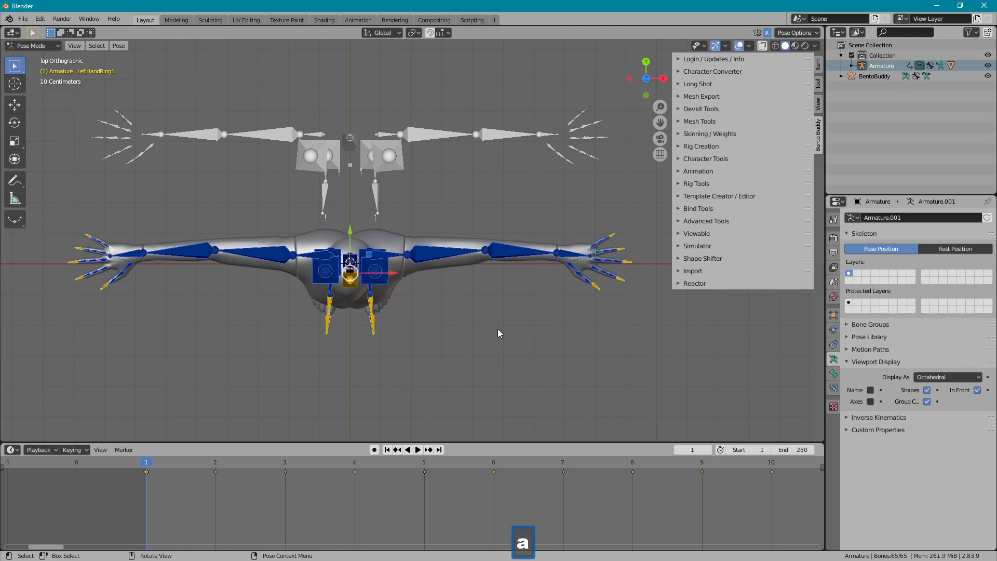
{"action": "key", "text": "i"}
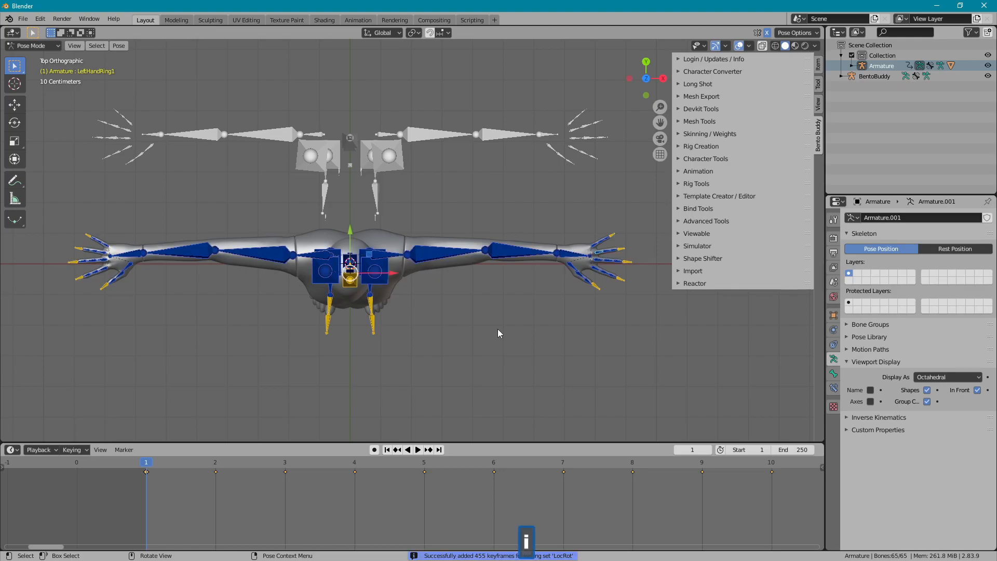
{"action": "middle_click_drag", "start_coordinate": [398, 222], "coordinate": [418, 160], "text": "ctrl"}
{"action": "middle_click_drag", "start_coordinate": [417, 179], "coordinate": [394, 209], "text": "ctrl"}
{"action": "left_click", "coordinate": [43, 47]}
{"action": "left_click", "coordinate": [48, 58]}
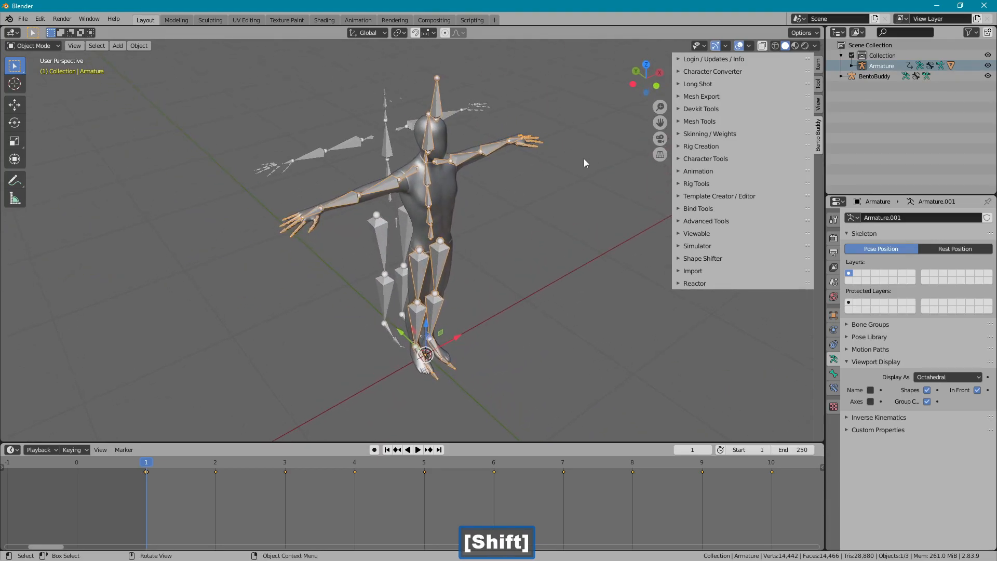
Enable the Bento Buddy posing library and add the armature's current pose to it.
{"action": "left_click", "coordinate": [706, 172]}
{"action": "middle_click_drag", "start_coordinate": [606, 194], "coordinate": [563, 176], "text": "shift"}
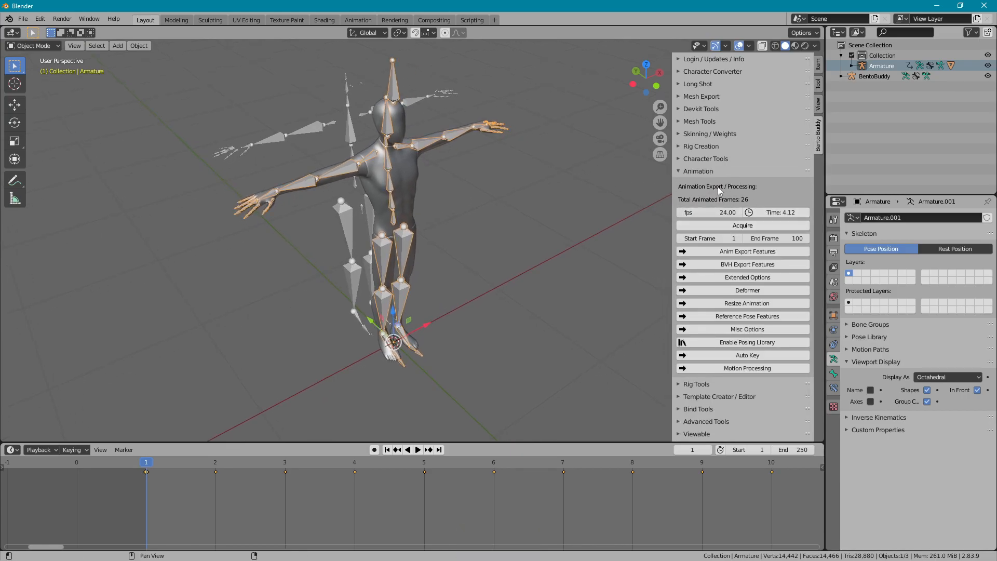
{"action": "left_click", "coordinate": [728, 345]}
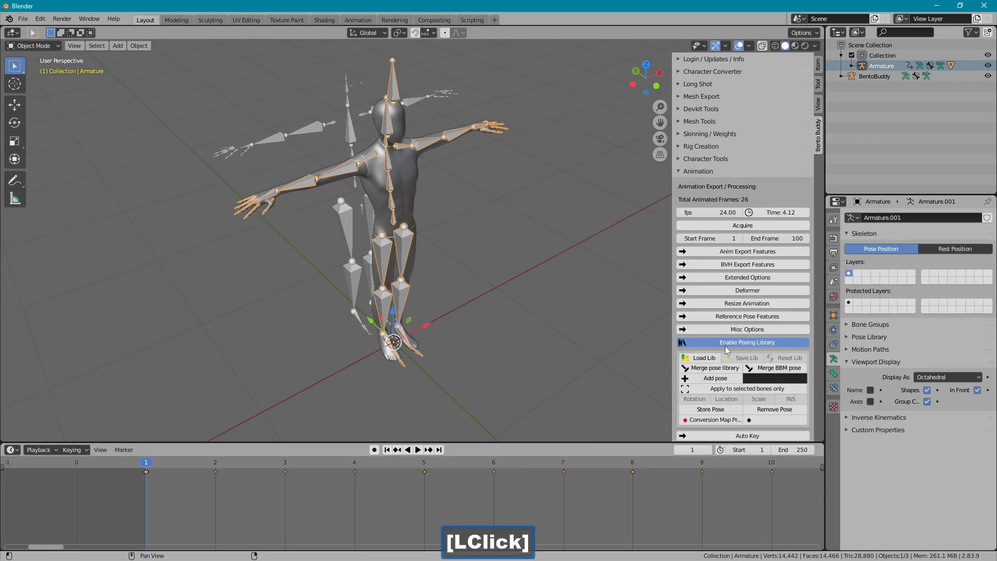
{"action": "left_click", "coordinate": [722, 379]}
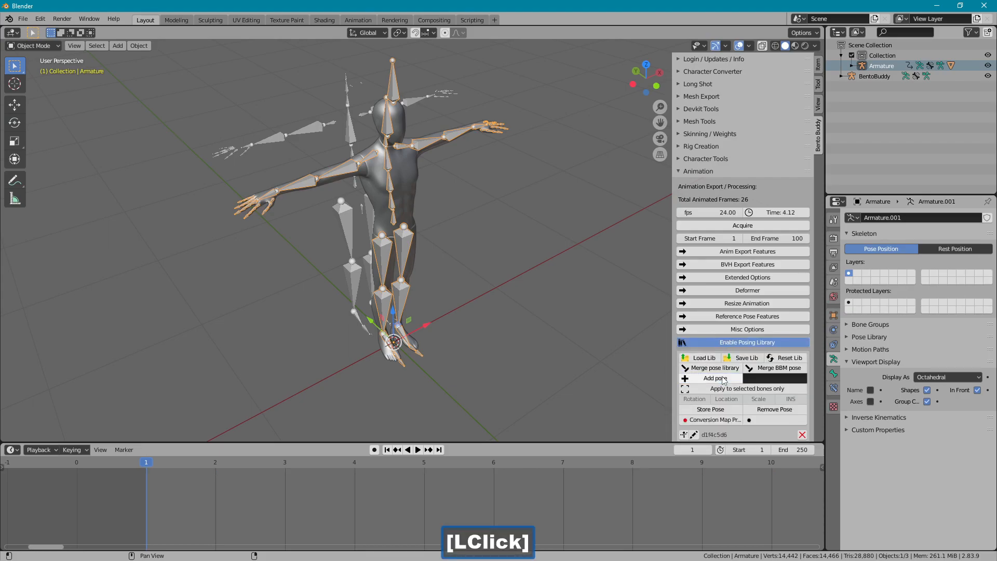
Rename the newly added library pose as "to pose".
{"action": "left_click_drag", "start_coordinate": [814, 285], "coordinate": [818, 318]}
{"action": "left_click", "coordinate": [694, 390]}
{"action": "left_click", "coordinate": [723, 389]}
{"action": "double_click", "coordinate": [748, 390]}
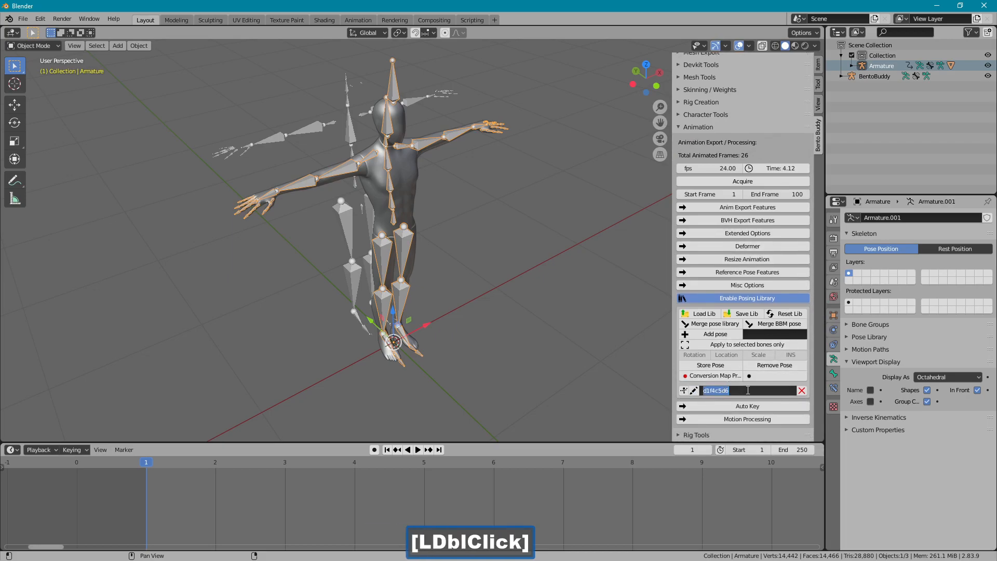
{"action": "type", "text": "to pose"}
{"action": "key", "text": "Return"}
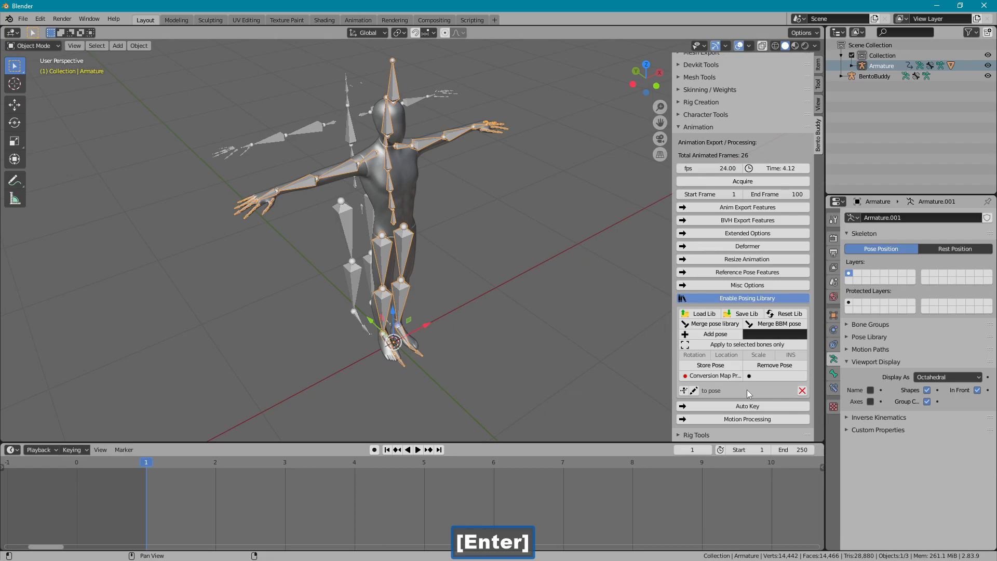
Open and cancel the pose library's save dialog, and test the "to pose" entry at frame 3 before returning to frame 1.
{"action": "left_click", "coordinate": [742, 314]}
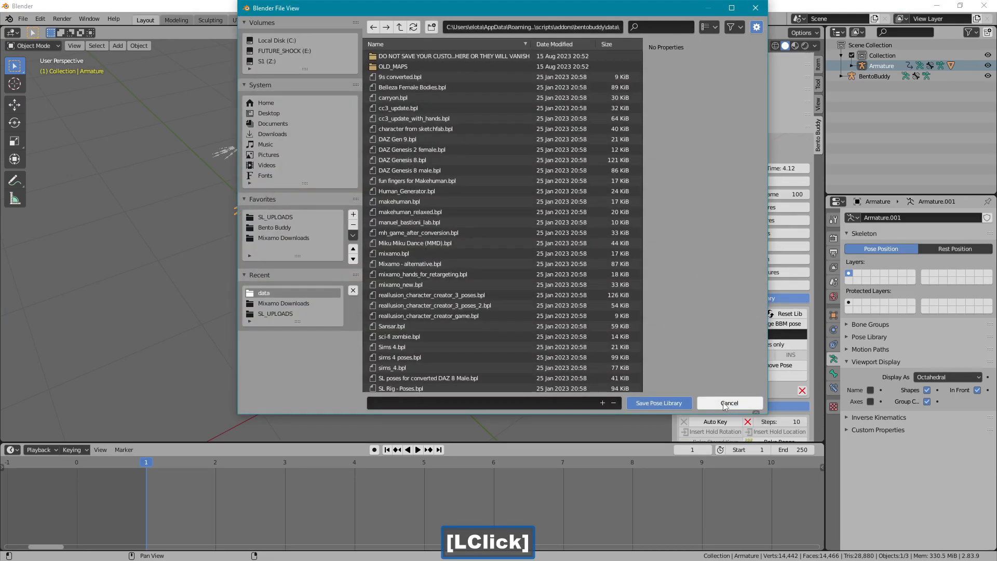
{"action": "left_click", "coordinate": [707, 405]}
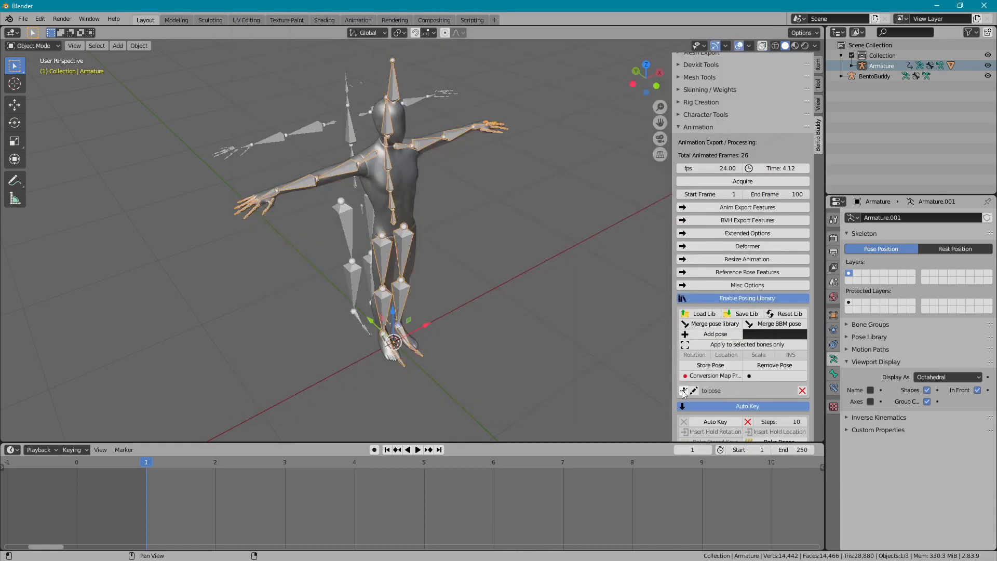
{"action": "left_click_drag", "start_coordinate": [204, 469], "coordinate": [264, 467]}
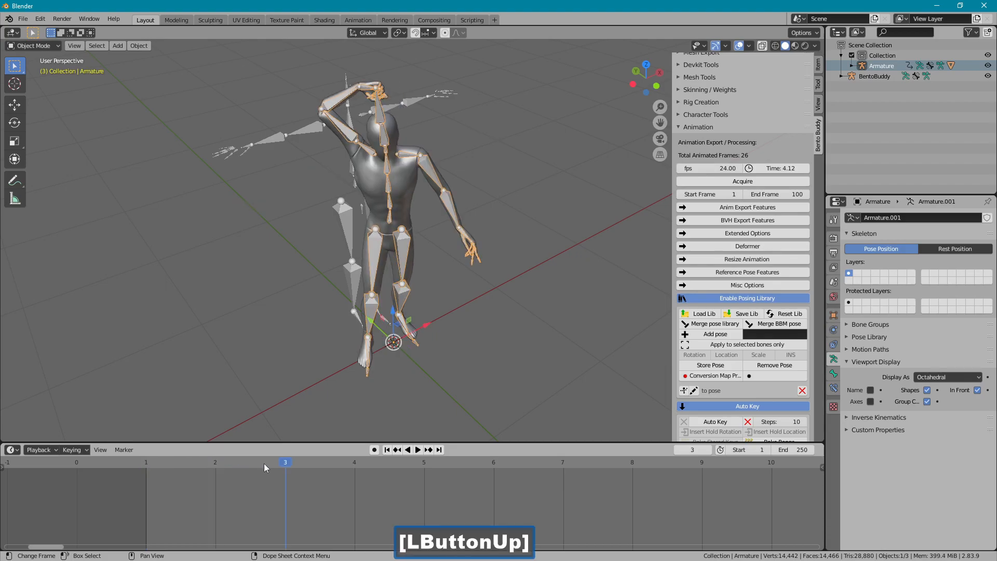
{"action": "left_click", "coordinate": [682, 394]}
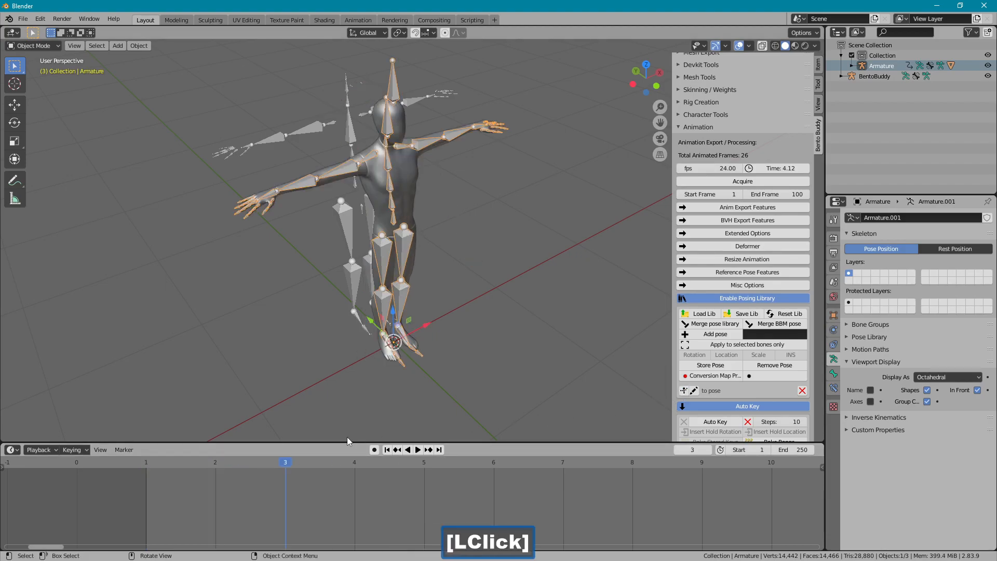
{"action": "left_click_drag", "start_coordinate": [287, 468], "coordinate": [175, 464]}
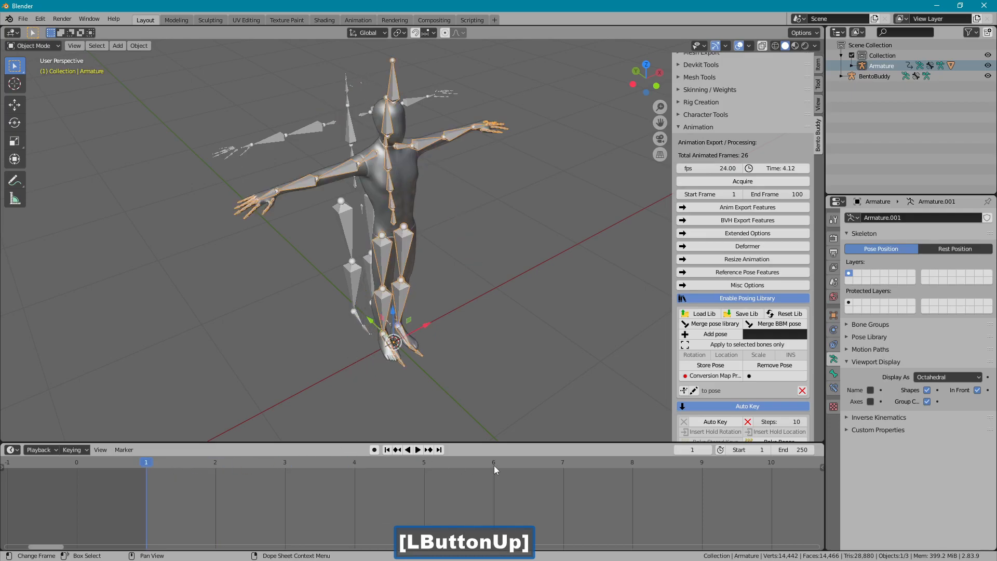
Delete the BentoBuddy reference rig and select the Mixamo armature.
{"action": "scroll", "coordinate": [442, 500], "scroll_direction": "down", "scroll_amount": 5}
{"action": "middle_click_drag", "start_coordinate": [449, 340], "coordinate": [439, 239]}
{"action": "left_click", "coordinate": [298, 155]}
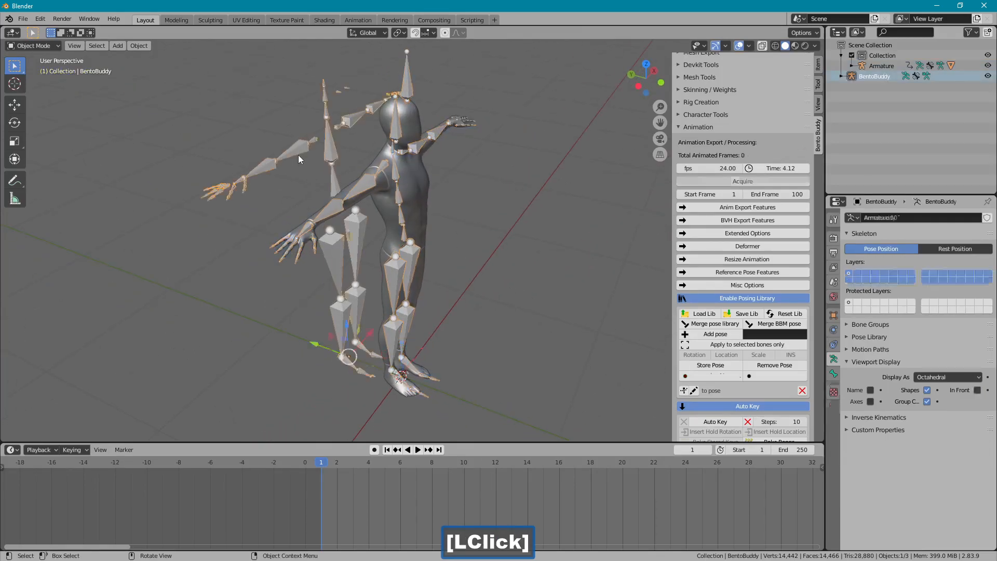
{"action": "key", "text": "Delete"}
{"action": "left_click", "coordinate": [409, 95]}
{"action": "scroll", "coordinate": [457, 130], "scroll_direction": "down", "scroll_amount": 2}
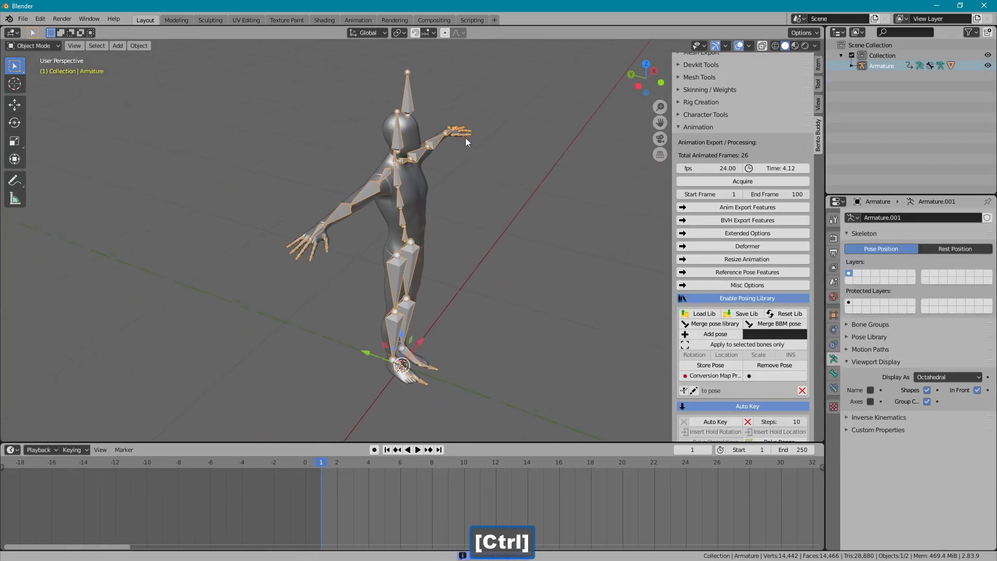
{"action": "scroll", "coordinate": [519, 129], "scroll_direction": "down", "scroll_amount": 3, "text": "ctrl"}
Show the Retarget Motion options for the Mixamo armature and set the retarget distance to 0.69.
{"action": "left_click", "coordinate": [689, 126]}
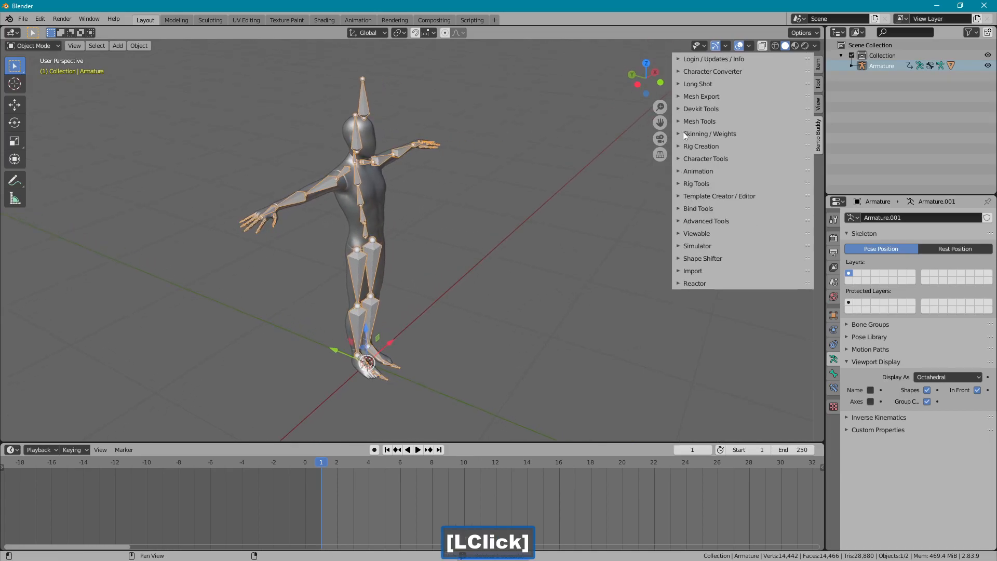
{"action": "left_click", "coordinate": [696, 159]}
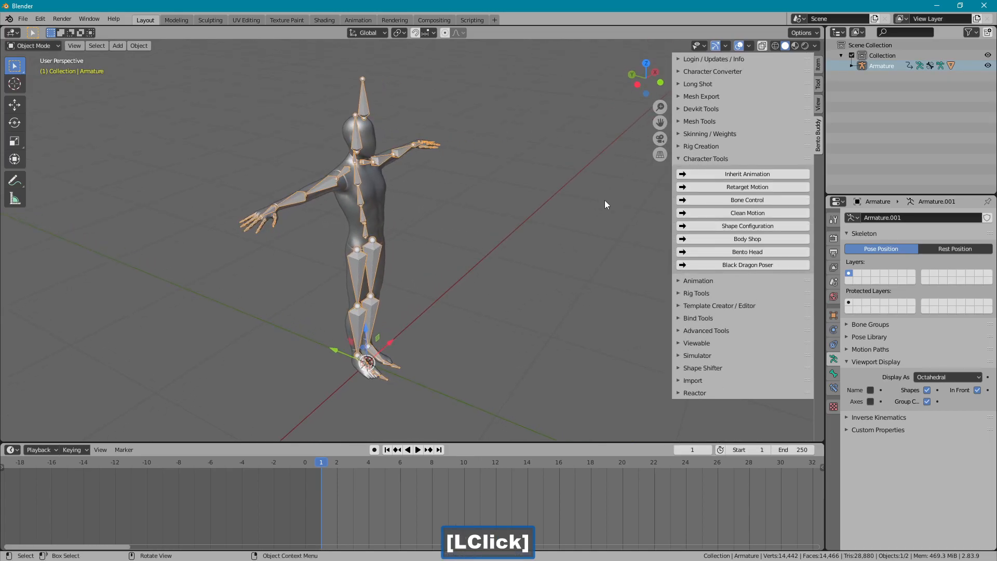
{"action": "middle_click_drag", "start_coordinate": [605, 200], "coordinate": [597, 196], "text": "shift"}
{"action": "left_click", "coordinate": [687, 188]}
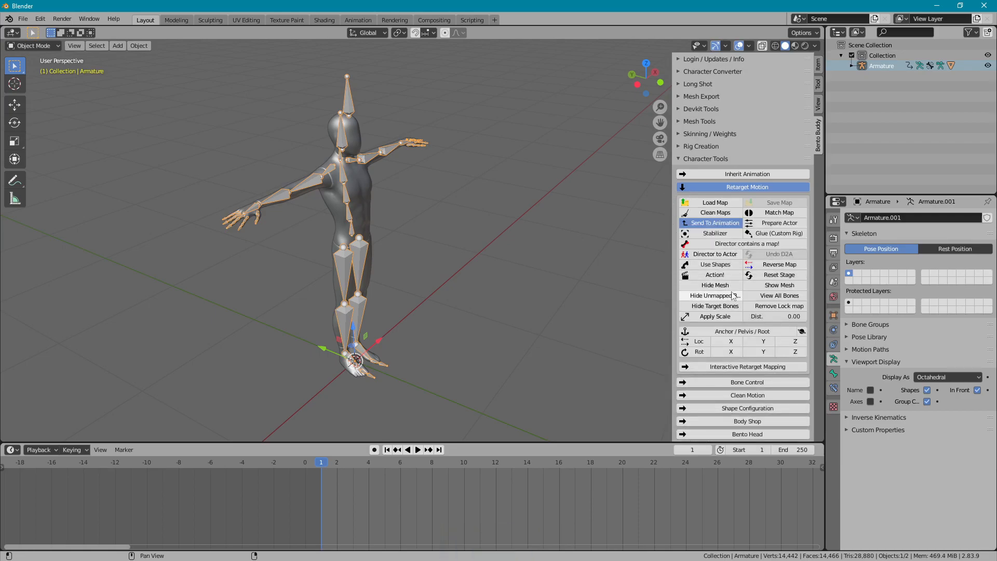
{"action": "left_click", "coordinate": [756, 316]}
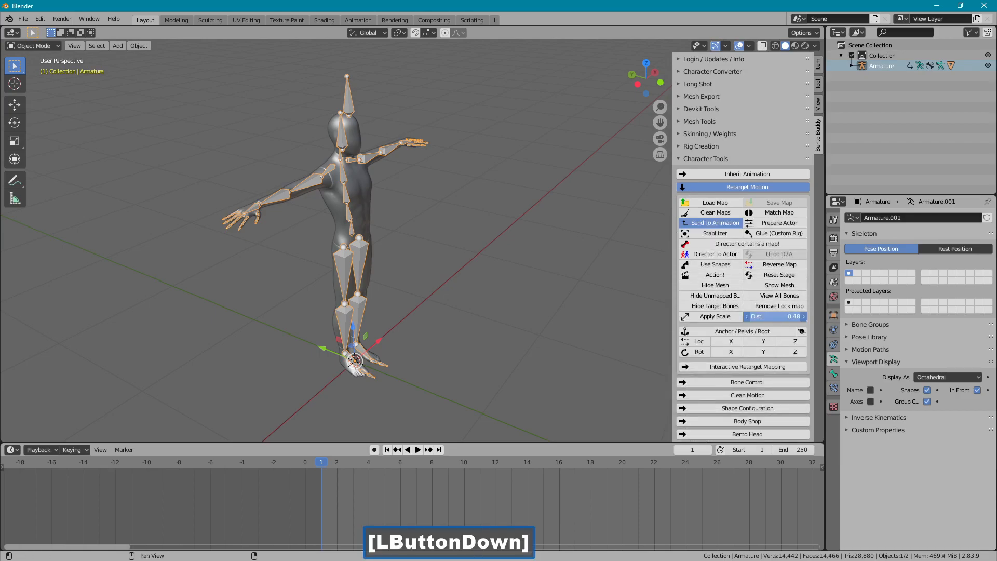
{"action": "left_click_drag", "start_coordinate": [755, 316], "coordinate": [755, 316]}
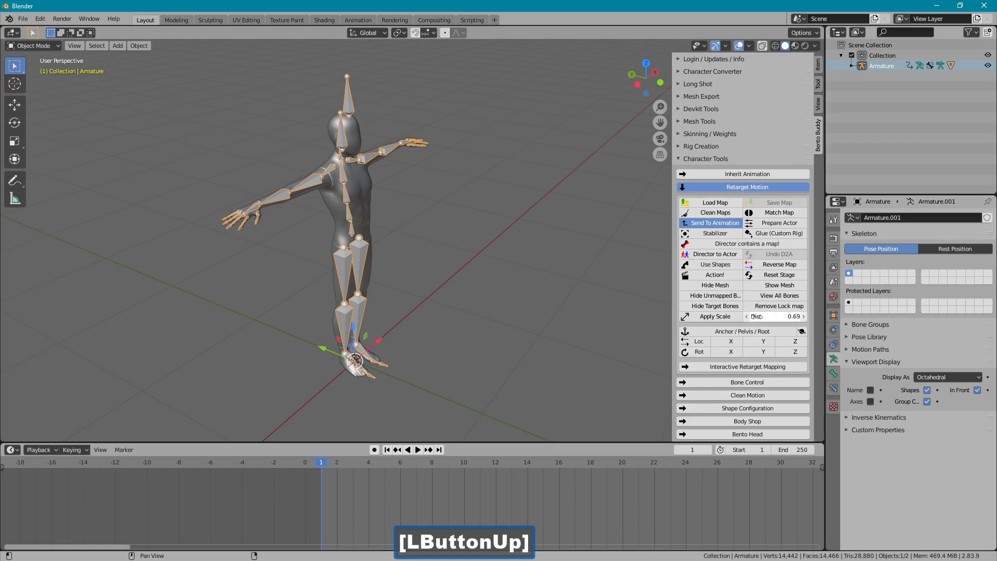
Run the retarget Action! on the Mixamo armature and scrub the timeline to frame 14 to check the motion.
{"action": "left_click", "coordinate": [715, 275]}
{"action": "middle_click_drag", "start_coordinate": [524, 284], "coordinate": [541, 296]}
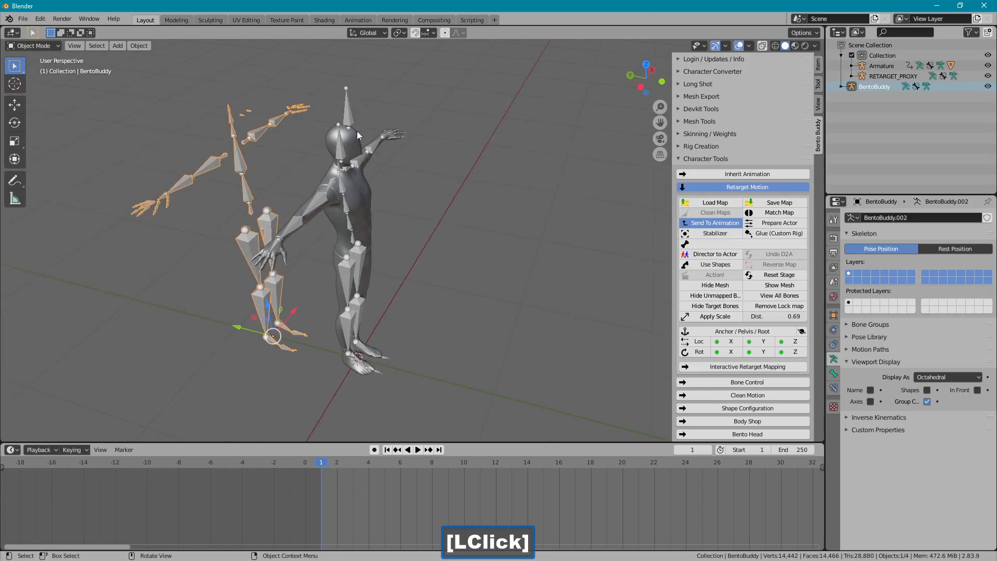
{"action": "middle_click_drag", "start_coordinate": [315, 180], "coordinate": [336, 173]}
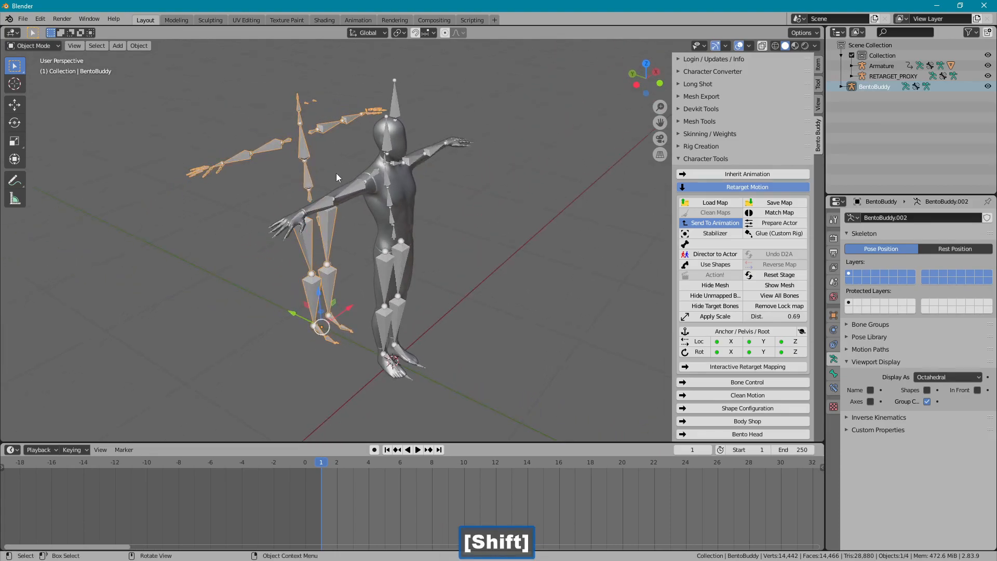
{"action": "left_click_drag", "start_coordinate": [324, 462], "coordinate": [527, 445]}
In the animation export options for the BentoBuddy rig, set the base priority to 4 and enable Loop Animation.
{"action": "left_click", "coordinate": [708, 159]}
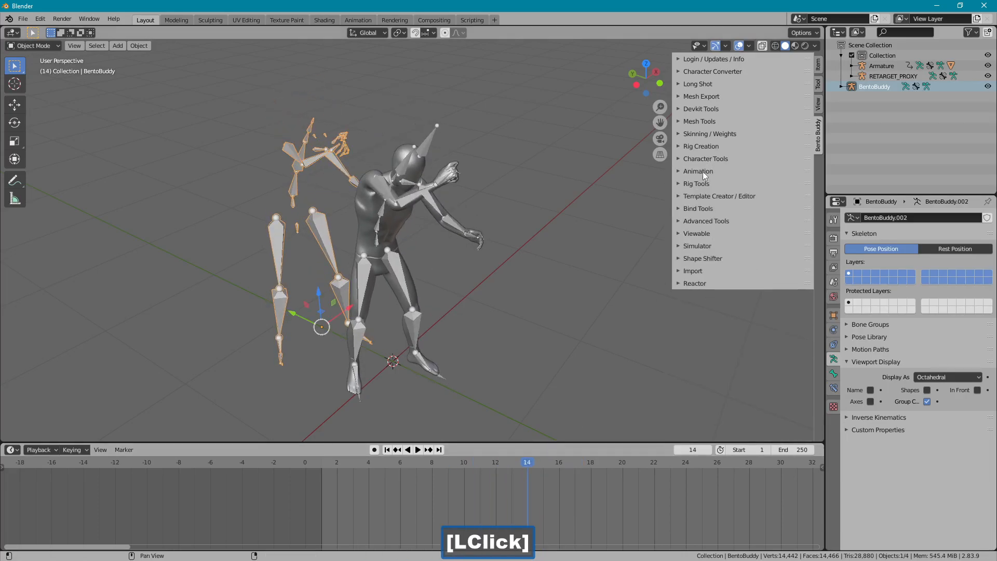
{"action": "left_click", "coordinate": [703, 171]}
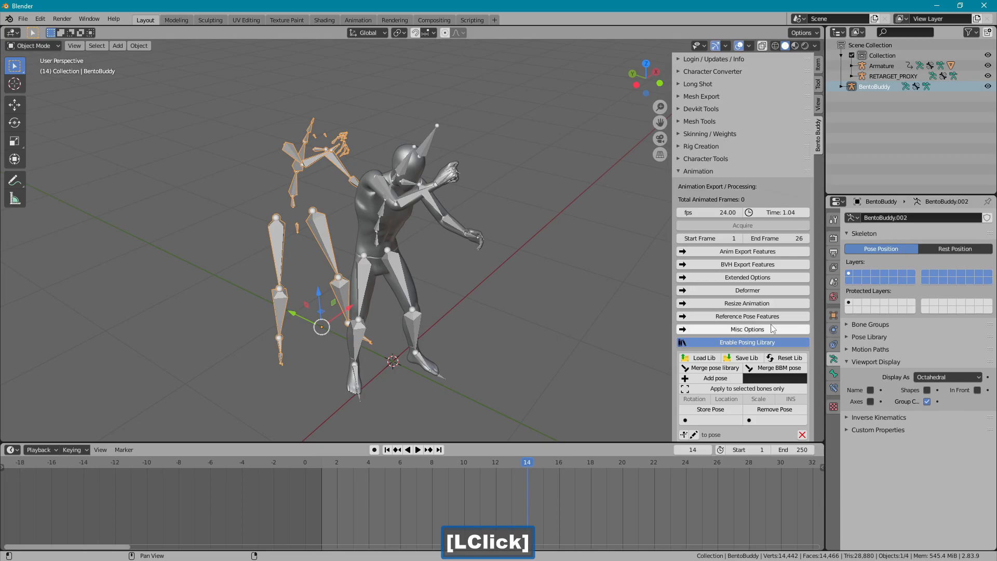
{"action": "left_click", "coordinate": [735, 342]}
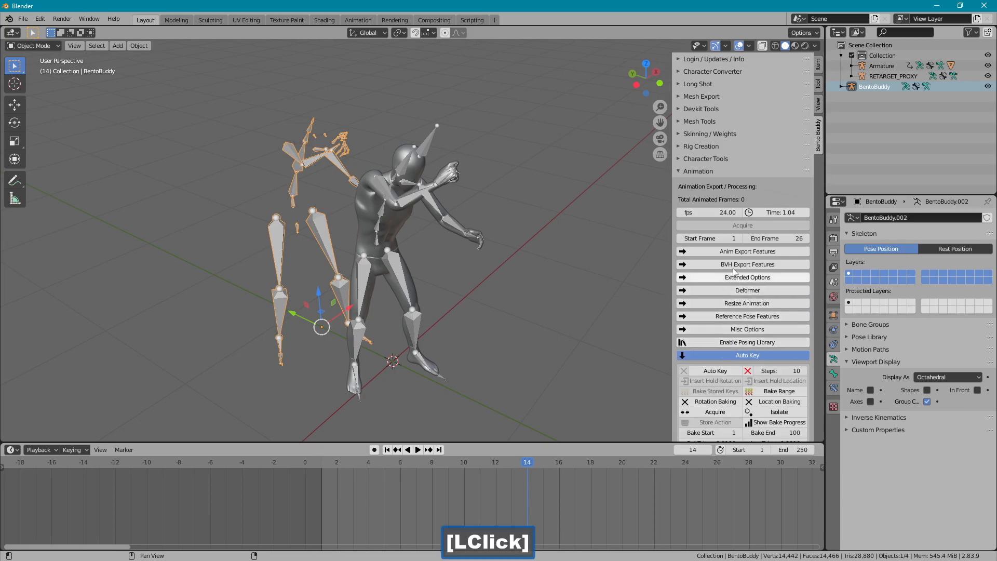
{"action": "left_click", "coordinate": [731, 251]}
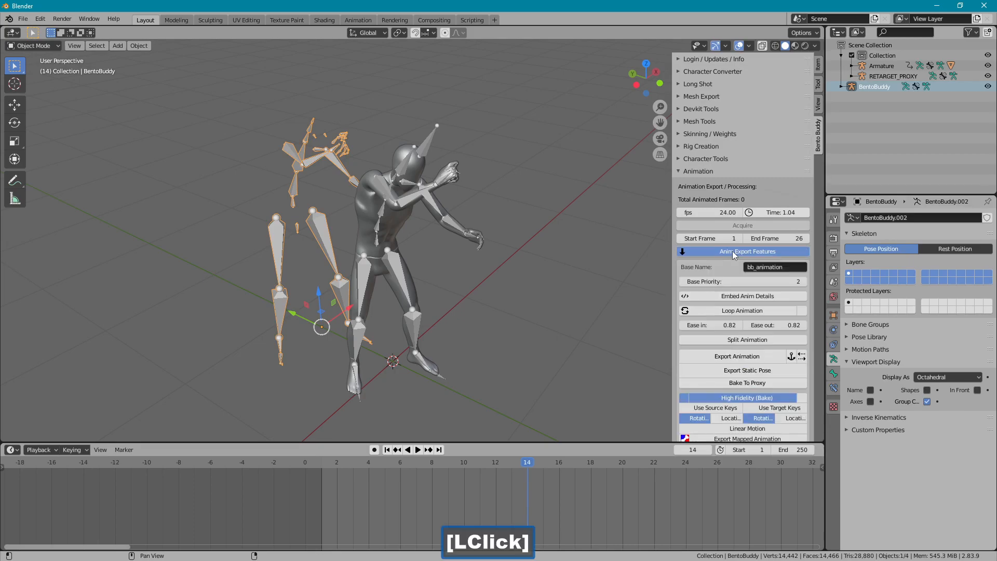
{"action": "double_click", "coordinate": [802, 281]}
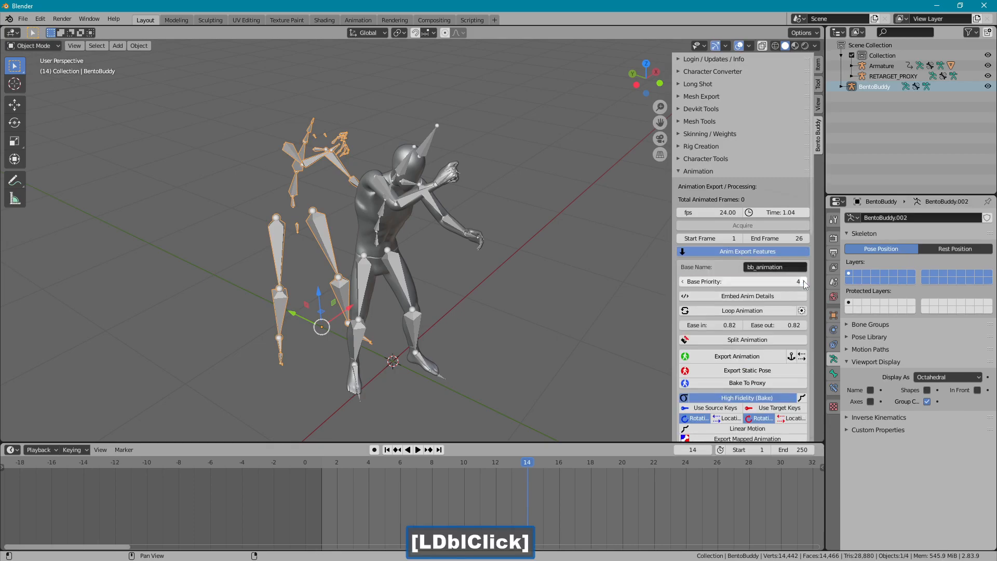
{"action": "left_click", "coordinate": [750, 312]}
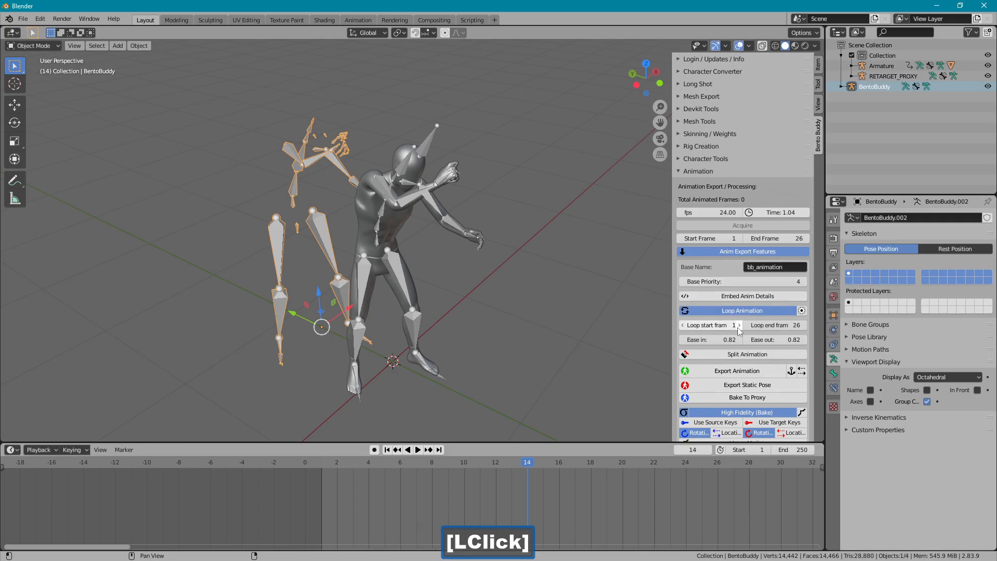
Enlarge the 3D viewport by shrinking the timeline, widen the Bento Buddy sidebar, and reselect the BentoBuddy rig.
{"action": "middle_click_drag", "start_coordinate": [571, 325], "coordinate": [558, 281], "text": "shift"}
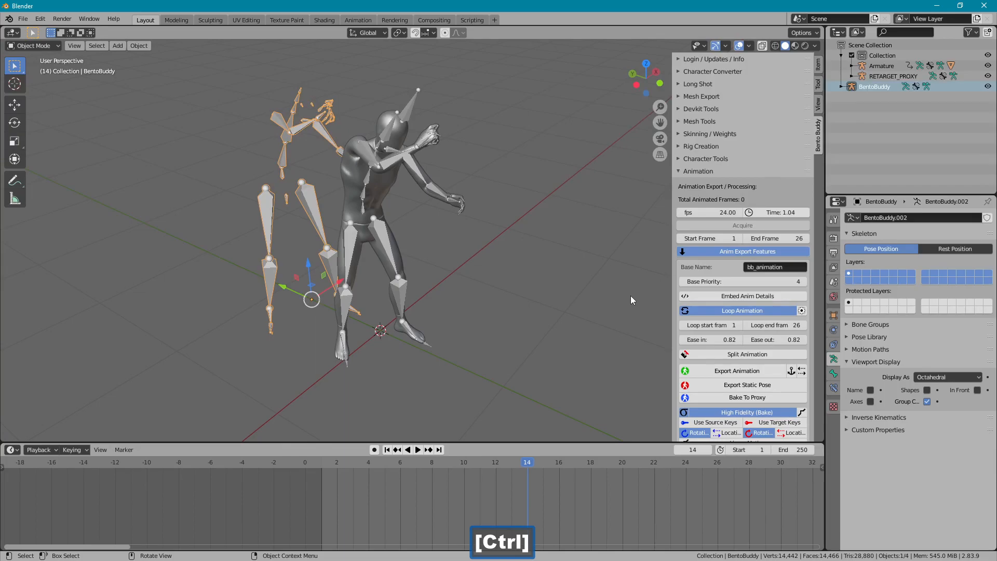
{"action": "left_click_drag", "start_coordinate": [571, 442], "coordinate": [566, 477]}
{"action": "middle_click_drag", "start_coordinate": [561, 357], "coordinate": [563, 372], "text": "shift"}
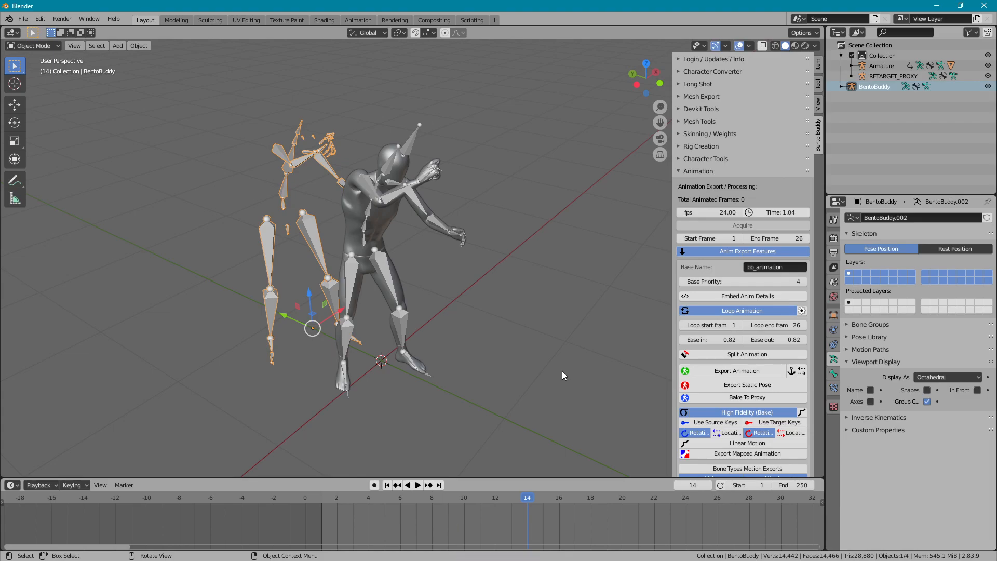
{"action": "left_click", "coordinate": [669, 326]}
{"action": "left_click_drag", "start_coordinate": [669, 325], "coordinate": [645, 325]}
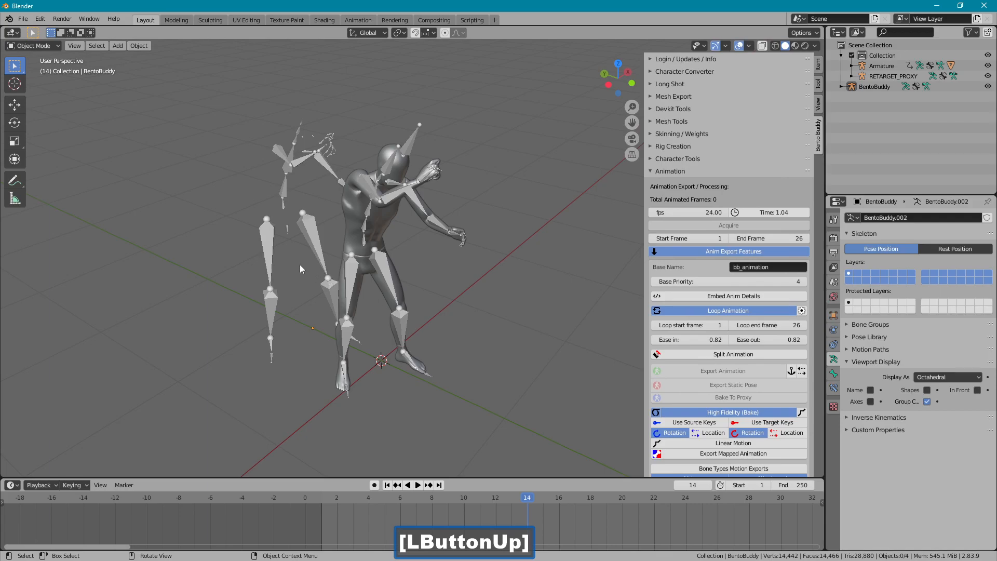
{"action": "left_click", "coordinate": [280, 154]}
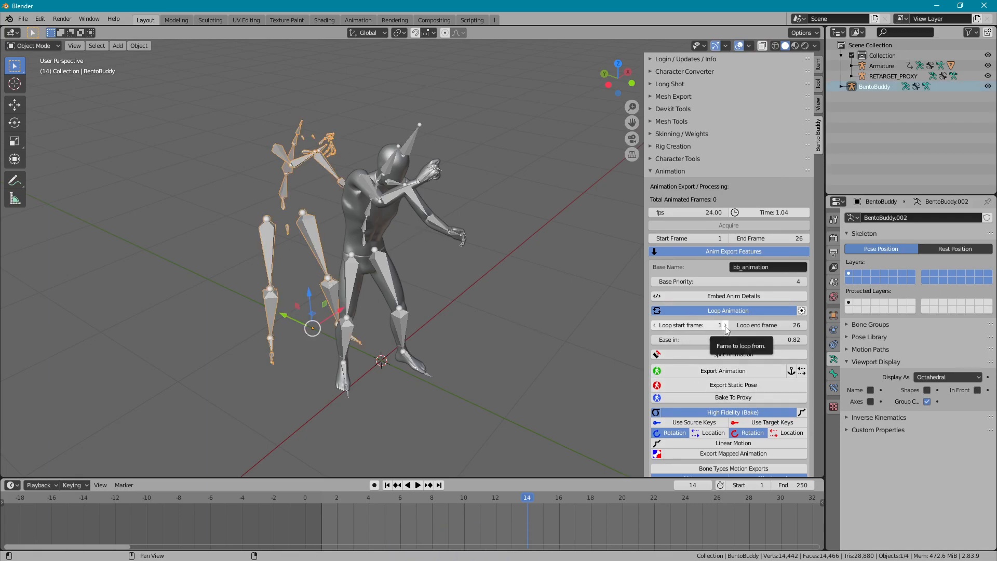
Move the timeline to frame 2 and set the animation's loop start frame to 2.
{"action": "left_click_drag", "start_coordinate": [524, 500], "coordinate": [337, 510]}
{"action": "key", "text": "space"}
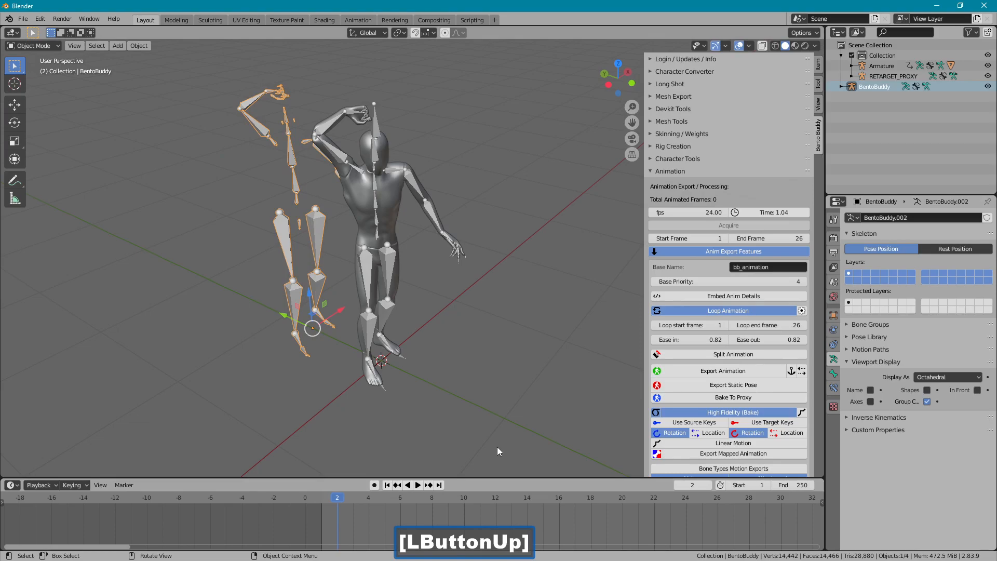
{"action": "left_click", "coordinate": [724, 325]}
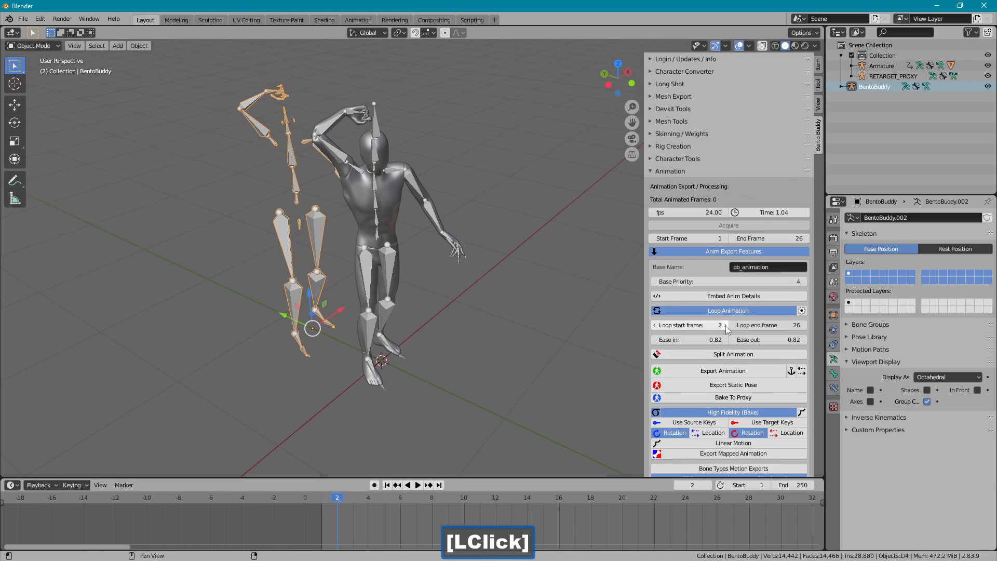
Compare the rig's pose at frames 1 and 2, play the animation, and stop at frame 26.
{"action": "middle_click_drag", "start_coordinate": [574, 313], "coordinate": [545, 323]}
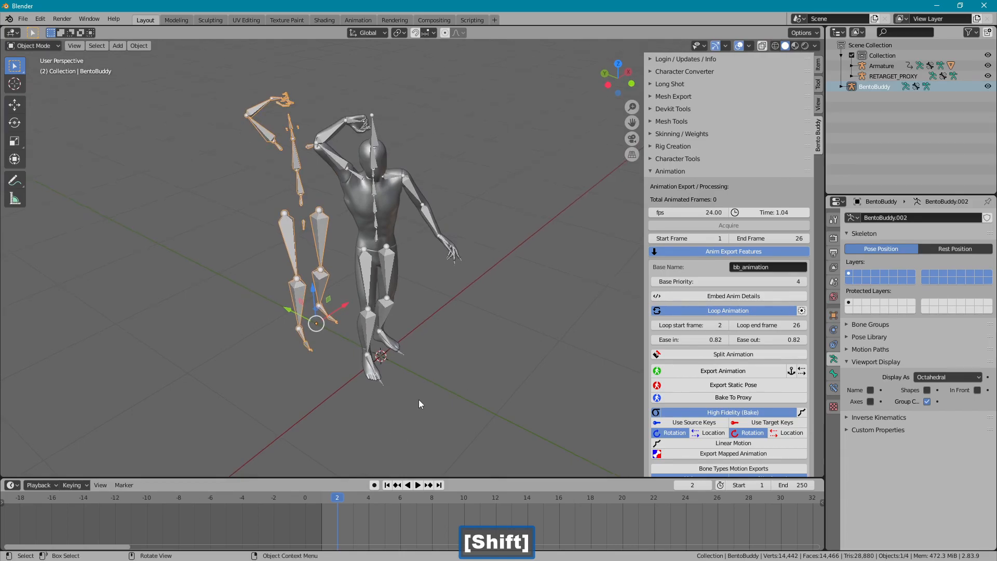
{"action": "middle_click_drag", "start_coordinate": [420, 404], "coordinate": [414, 411], "text": "shift"}
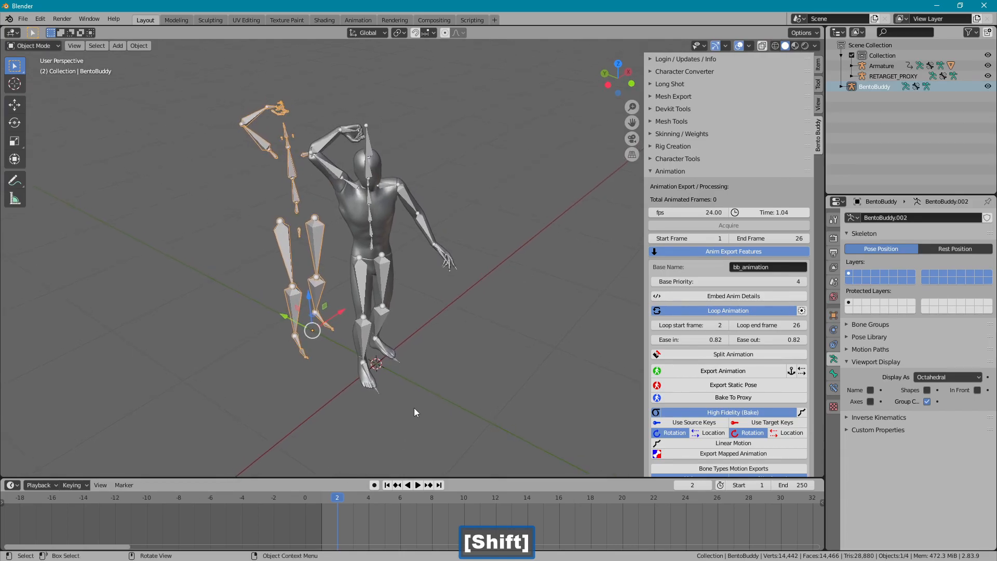
{"action": "left_click", "coordinate": [322, 499]}
{"action": "left_click_drag", "start_coordinate": [322, 500], "coordinate": [330, 503]}
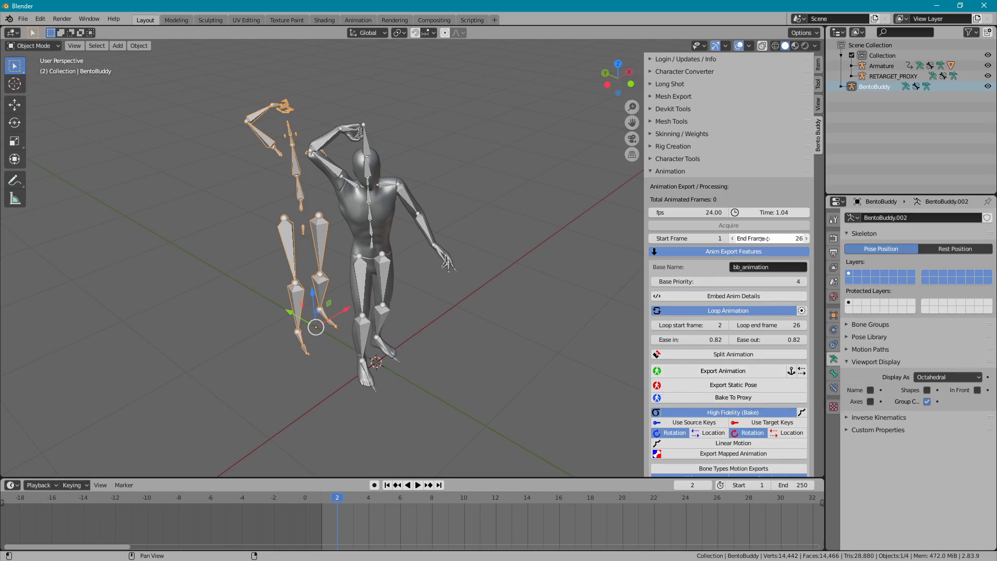
{"action": "left_click", "coordinate": [418, 484]}
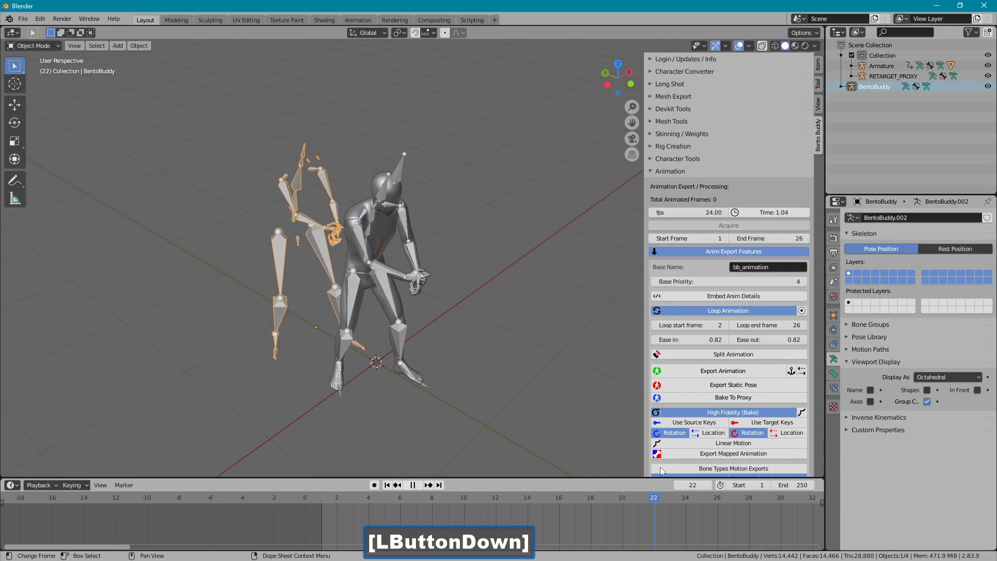
{"action": "left_click", "coordinate": [721, 475]}
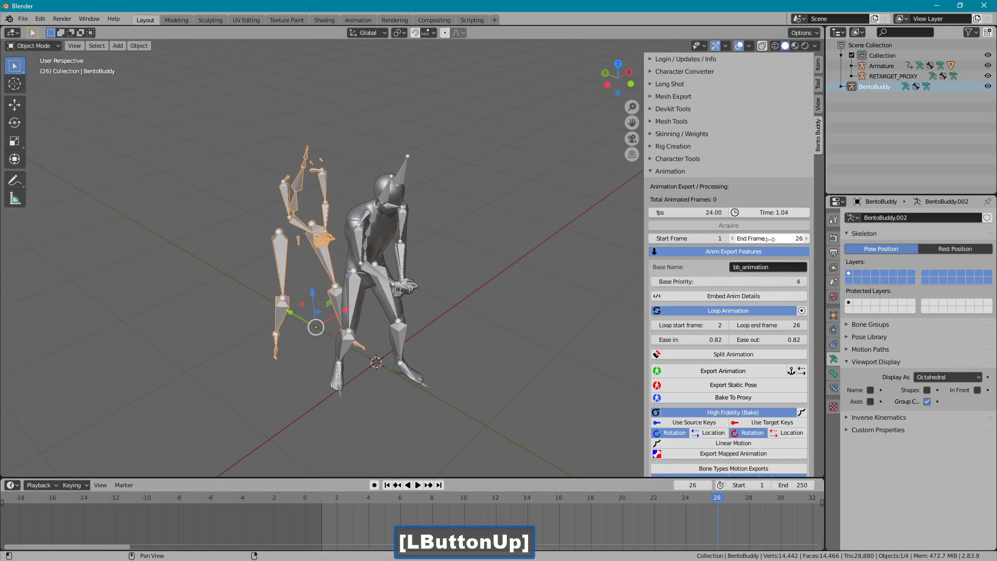
Enable Send To Animation for Snap To Map in the Bone Control options of Character Tools, and fold those options away.
{"action": "left_click", "coordinate": [697, 251]}
{"action": "left_click", "coordinate": [673, 172]}
{"action": "left_click", "coordinate": [669, 160]}
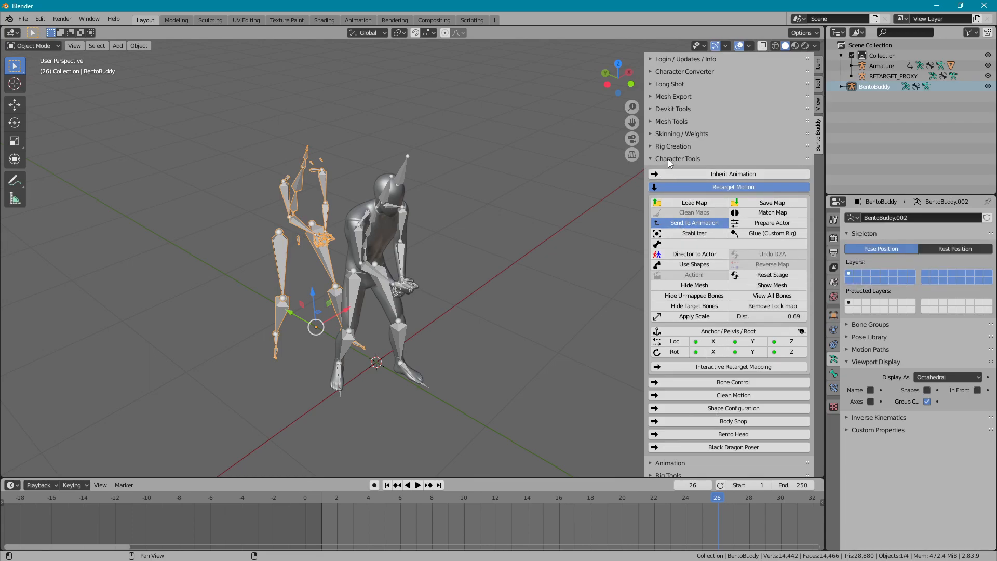
{"action": "left_click", "coordinate": [678, 185]}
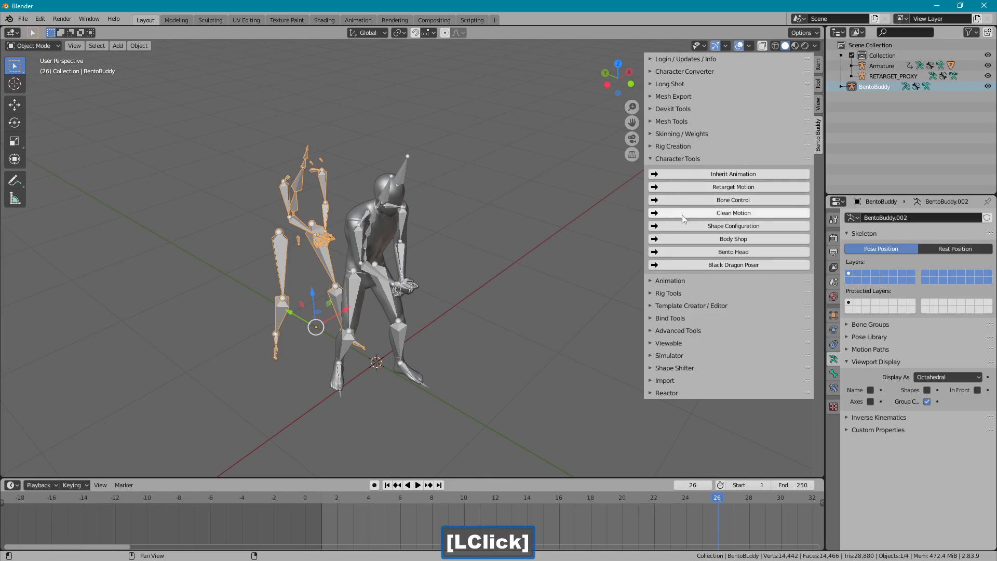
{"action": "left_click", "coordinate": [681, 200]}
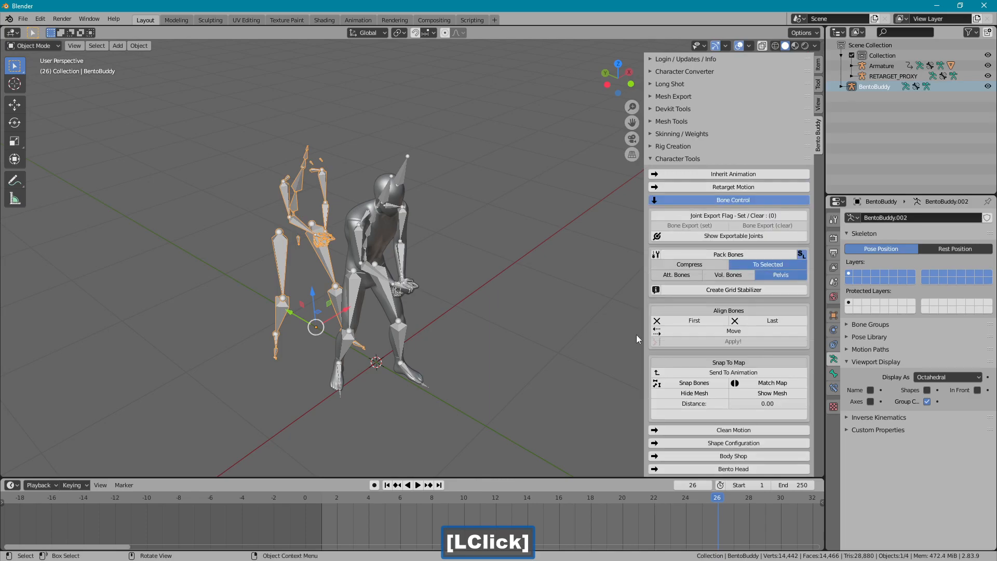
{"action": "left_click", "coordinate": [684, 373]}
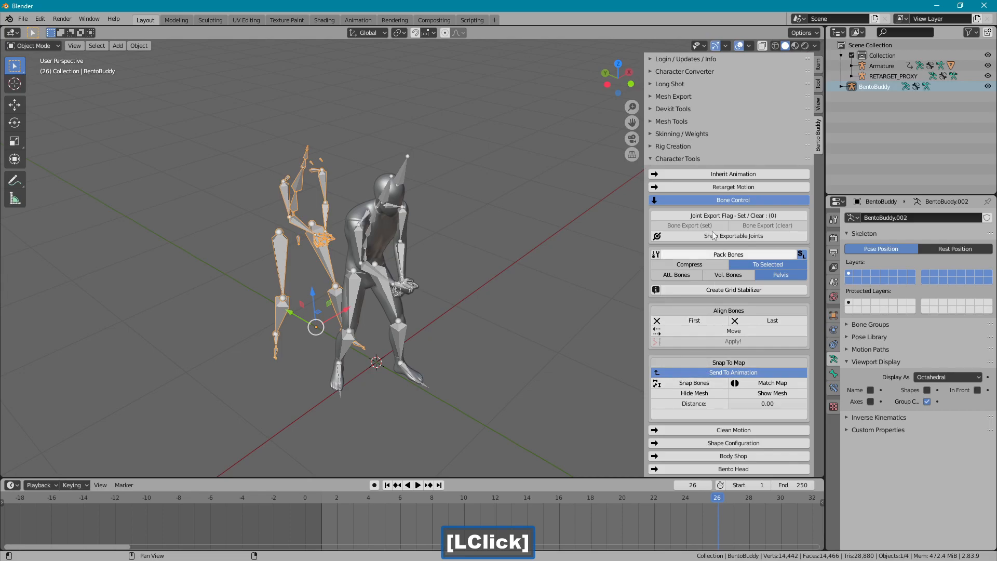
{"action": "left_click", "coordinate": [700, 201]}
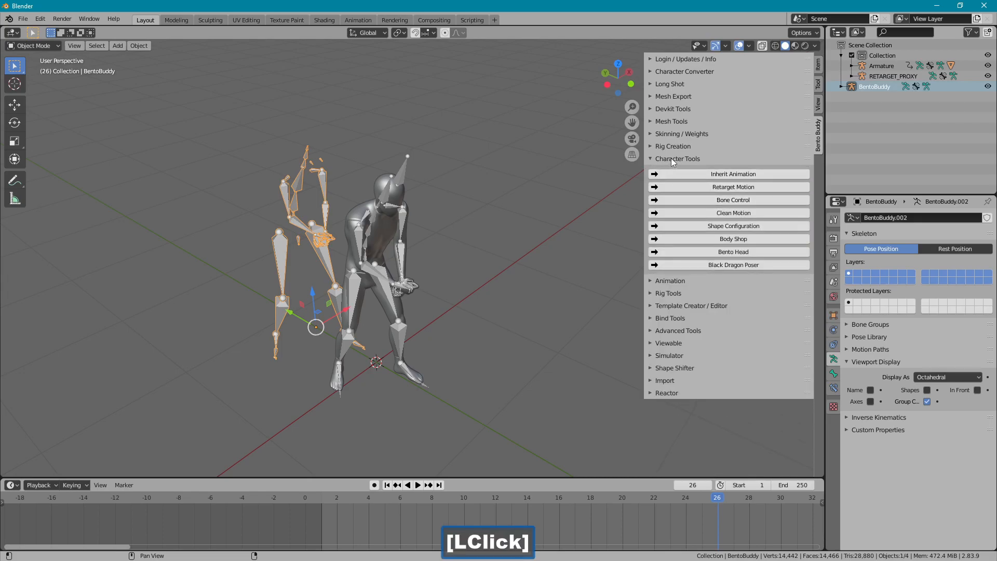
Return to the Animation options, collapse the Auto Key settings, and show the Anim Export Features down to the bone type exports.
{"action": "left_click", "coordinate": [668, 157]}
{"action": "left_click", "coordinate": [670, 171]}
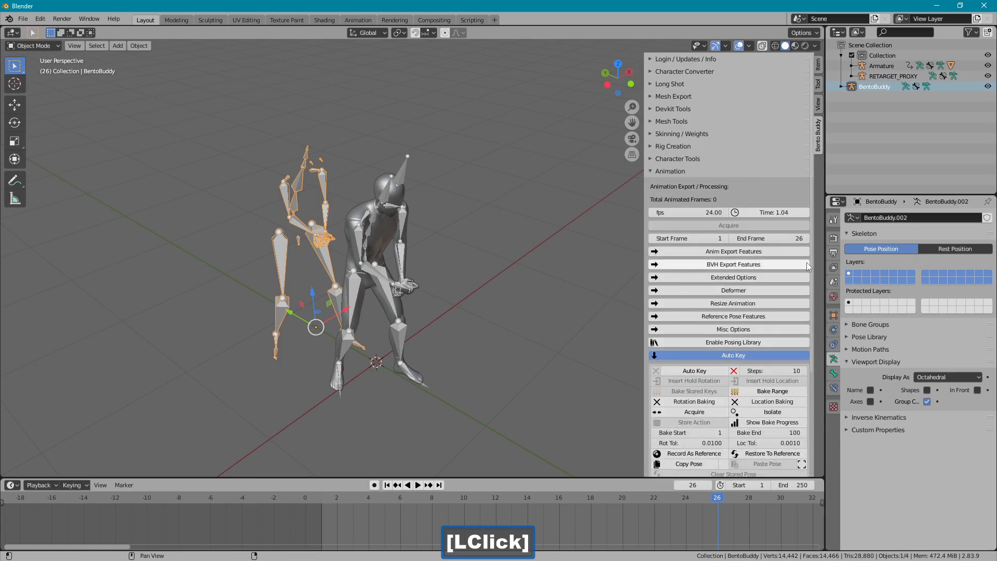
{"action": "left_click", "coordinate": [756, 356]}
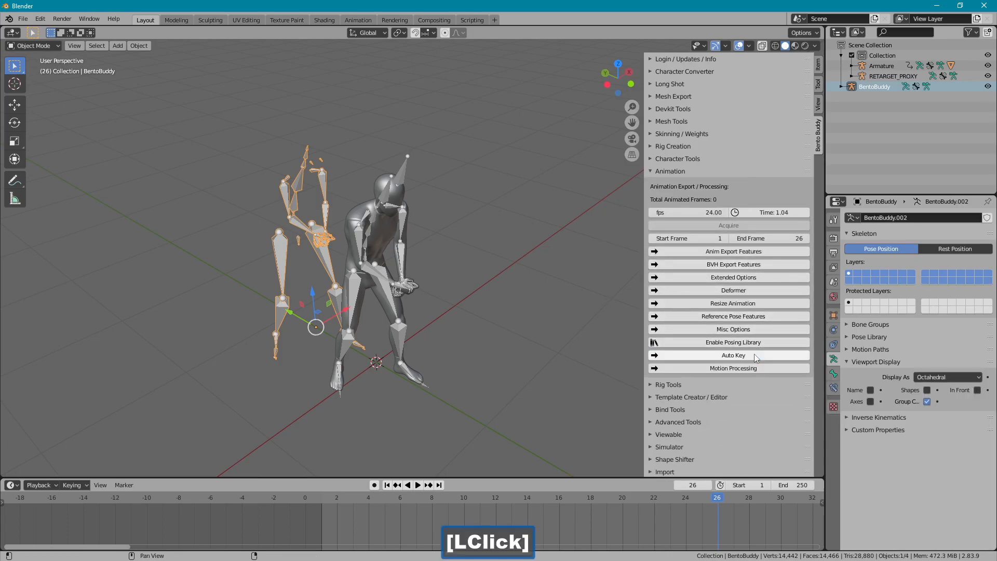
{"action": "left_click_drag", "start_coordinate": [813, 235], "coordinate": [818, 279]}
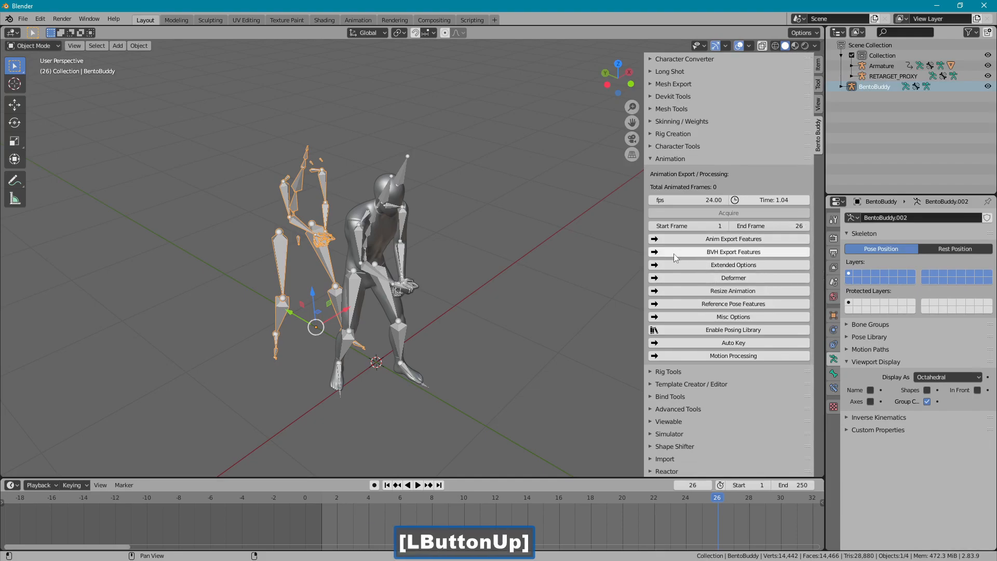
{"action": "left_click", "coordinate": [675, 240]}
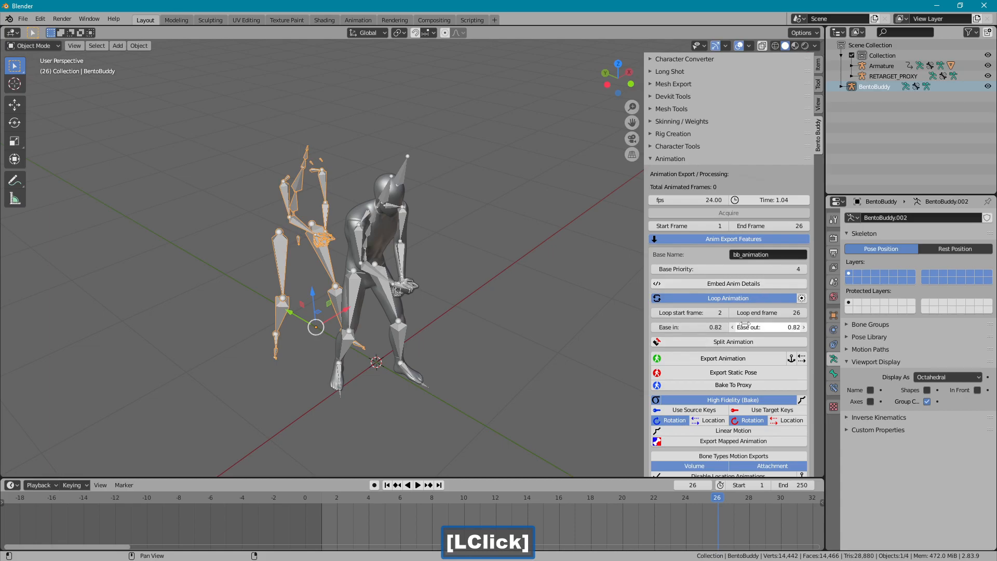
{"action": "left_click_drag", "start_coordinate": [813, 268], "coordinate": [815, 324]}
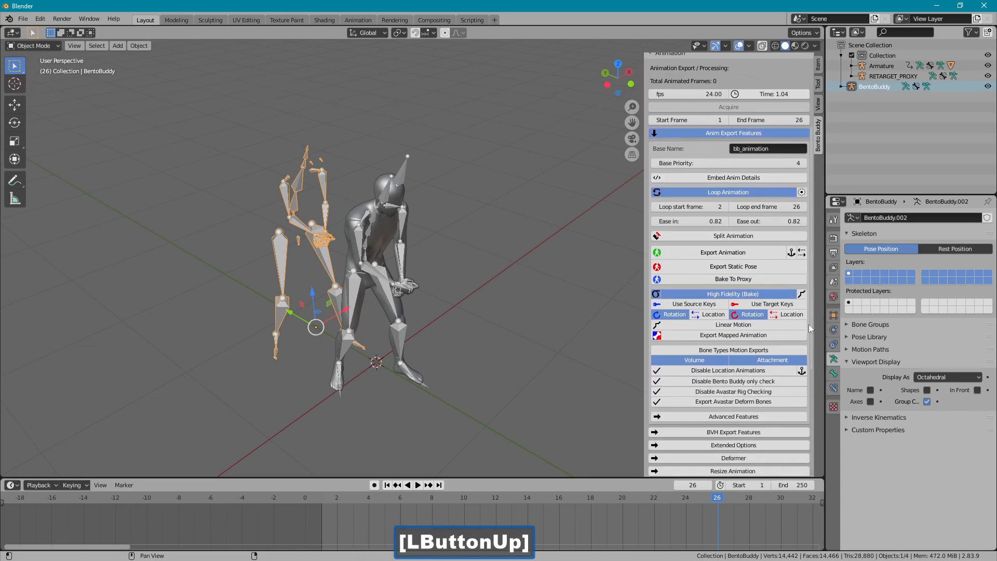
Export the BentoBuddy animation over animation.anim in the SL_UPLOADS folder and toggle the system console.
{"action": "left_click", "coordinate": [701, 253]}
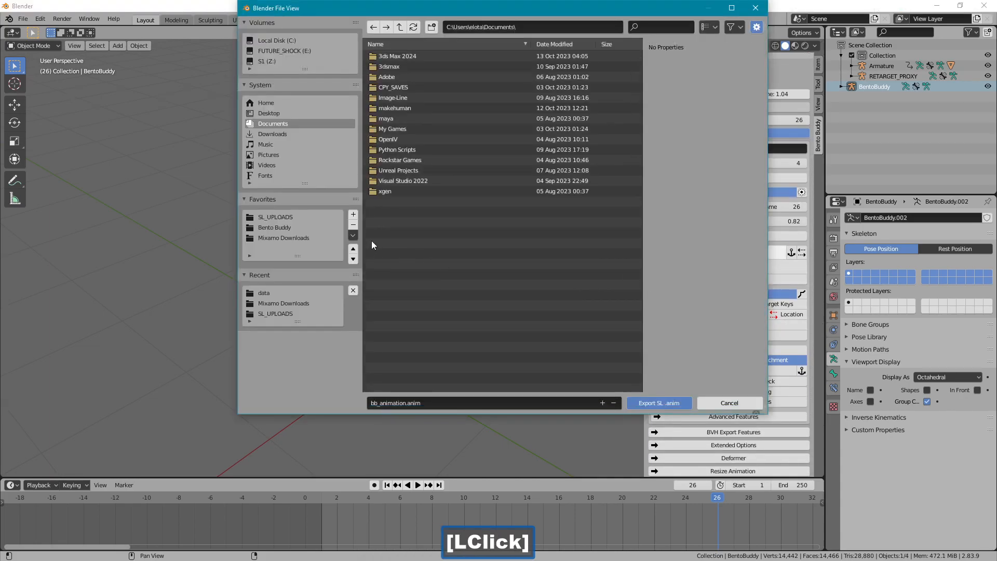
{"action": "left_click", "coordinate": [279, 217]}
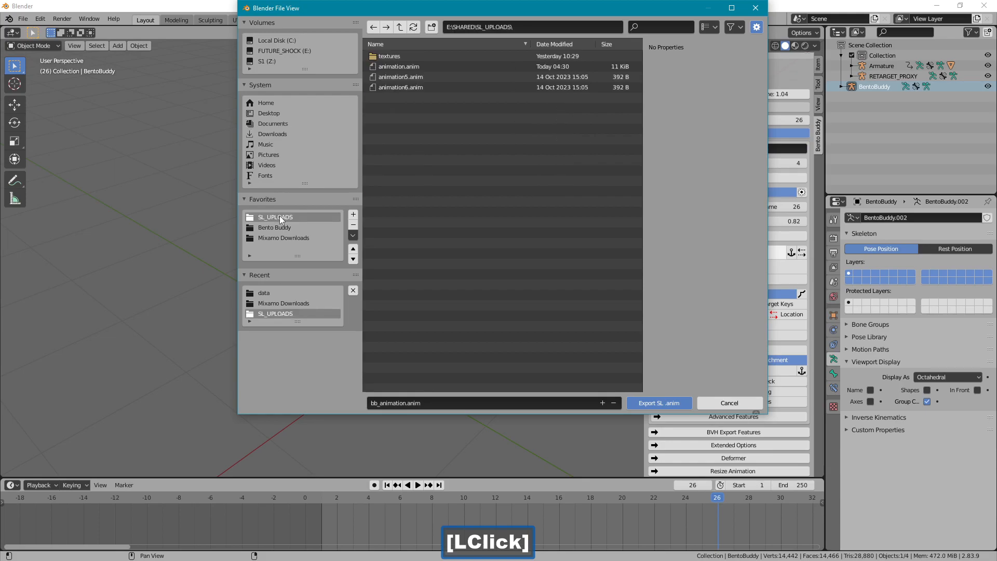
{"action": "left_click", "coordinate": [384, 67]}
{"action": "left_click", "coordinate": [661, 403]}
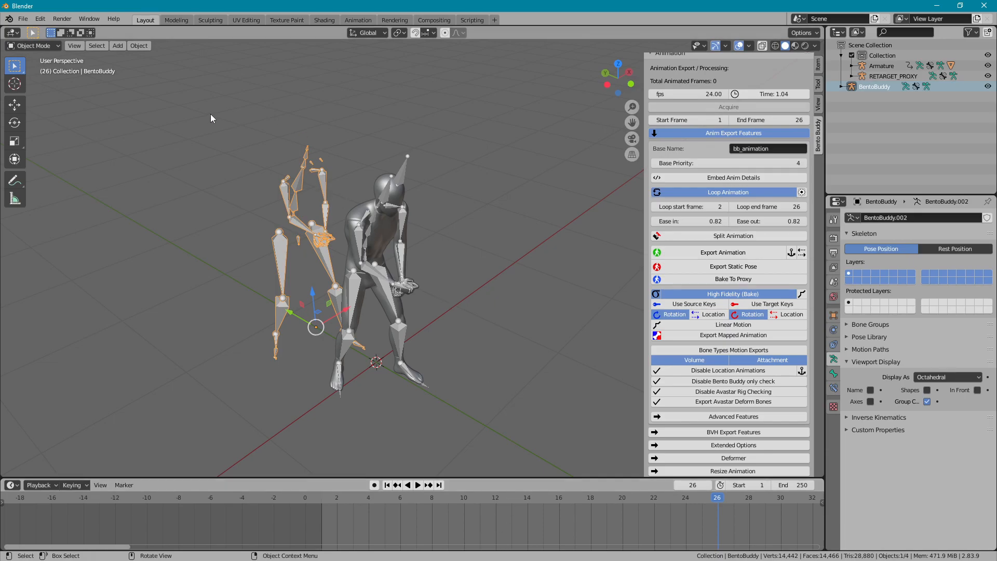
{"action": "left_click", "coordinate": [88, 19]}
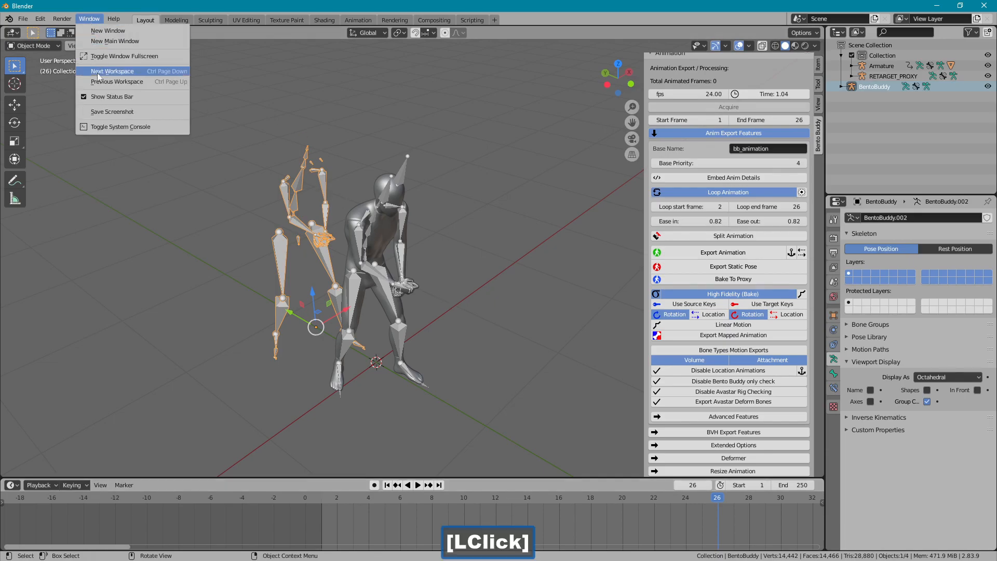
{"action": "left_click", "coordinate": [116, 127]}
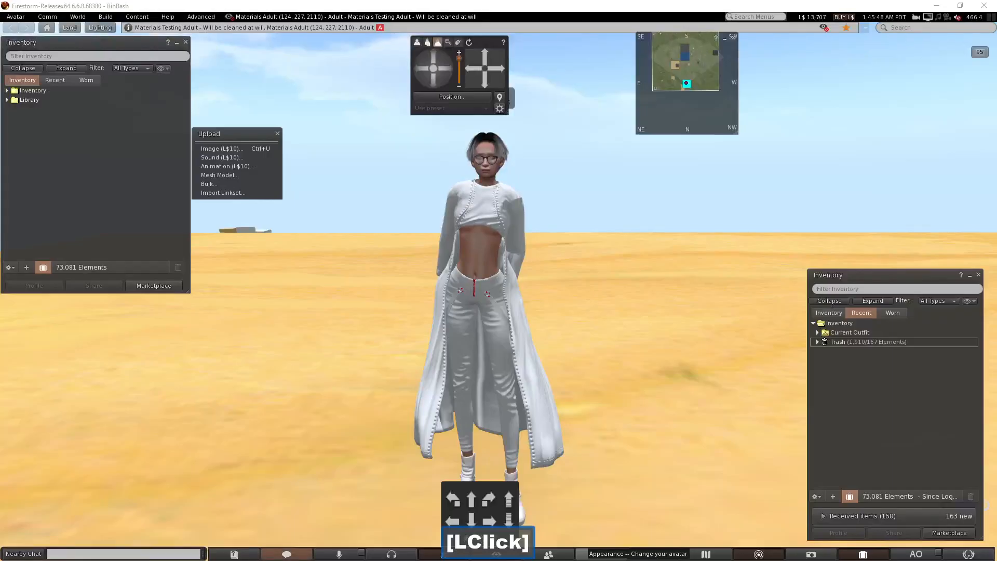
Switch to Firestorm, upload animation.anim under the name animation, and play the uploaded animation inworld.
{"action": "left_click", "coordinate": [902, 421]}
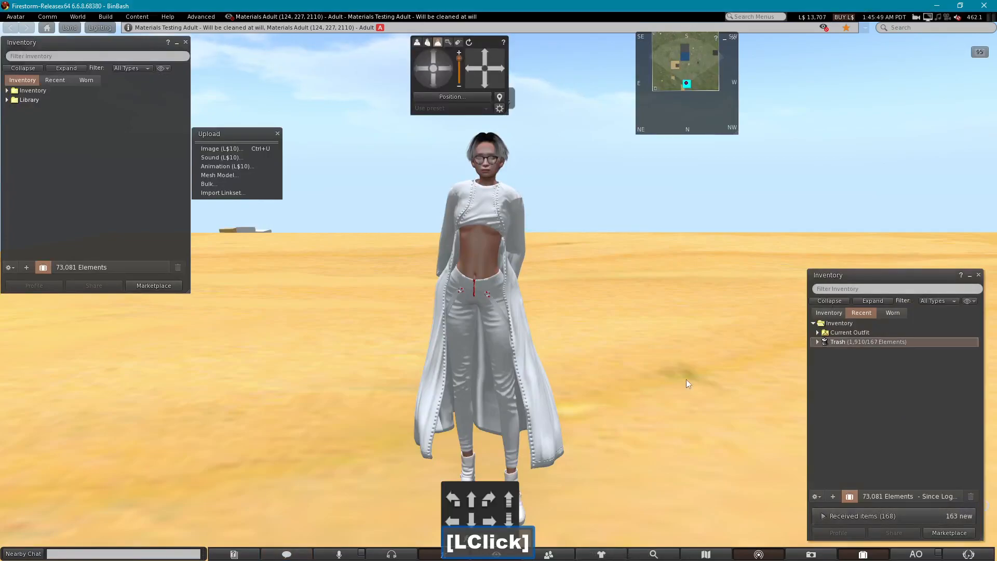
{"action": "left_click", "coordinate": [207, 167]}
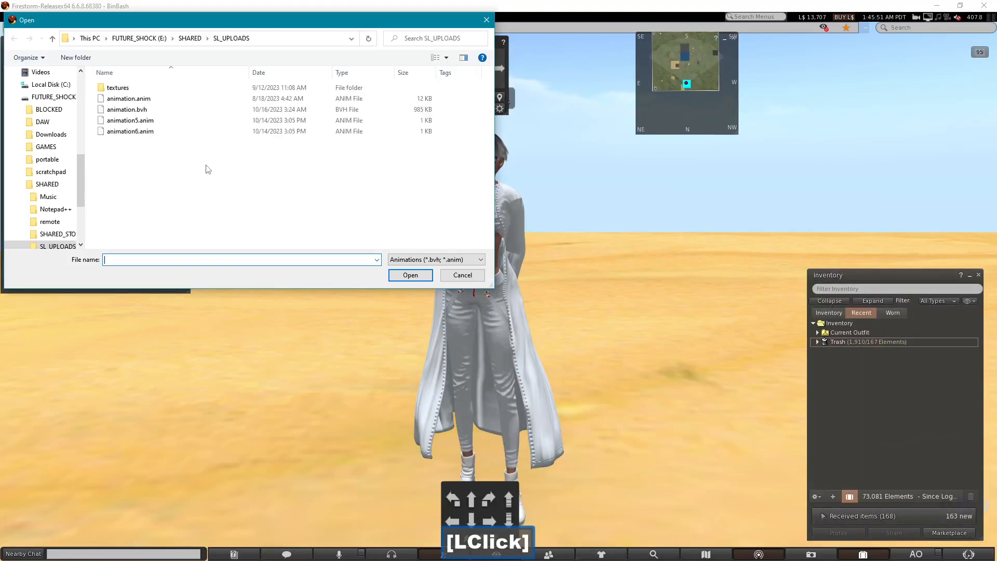
{"action": "double_click", "coordinate": [166, 98]}
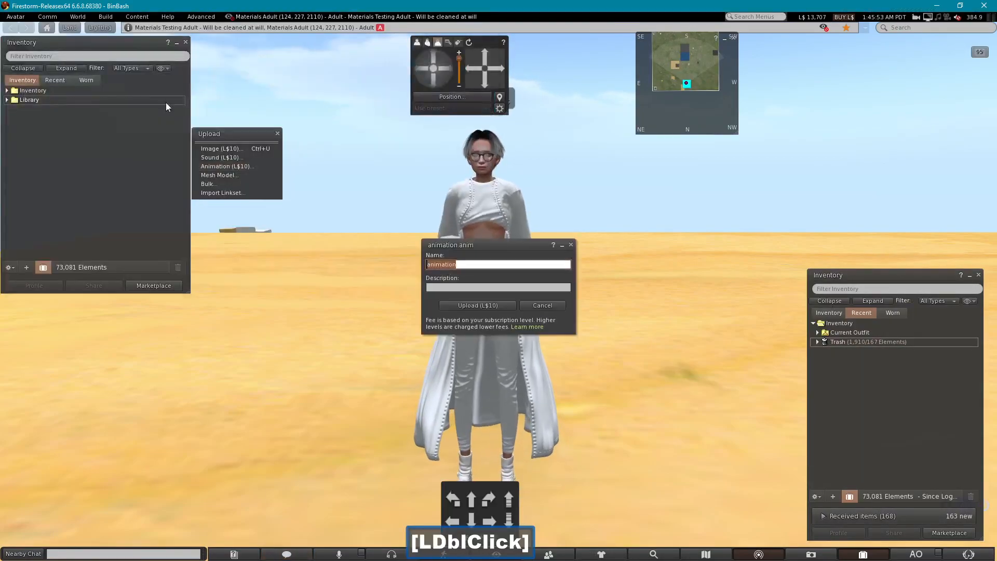
{"action": "left_click", "coordinate": [482, 306]}
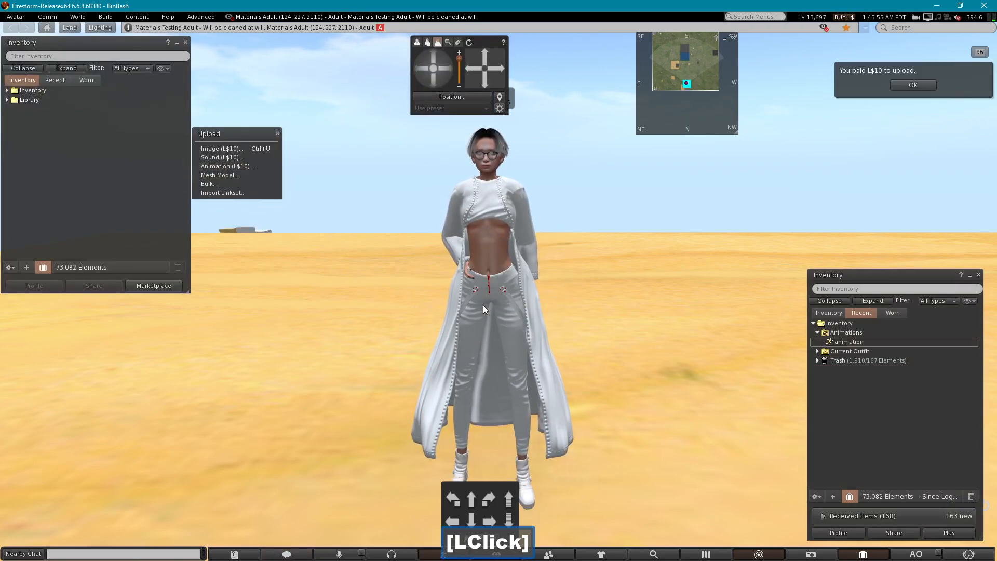
{"action": "double_click", "coordinate": [837, 343]}
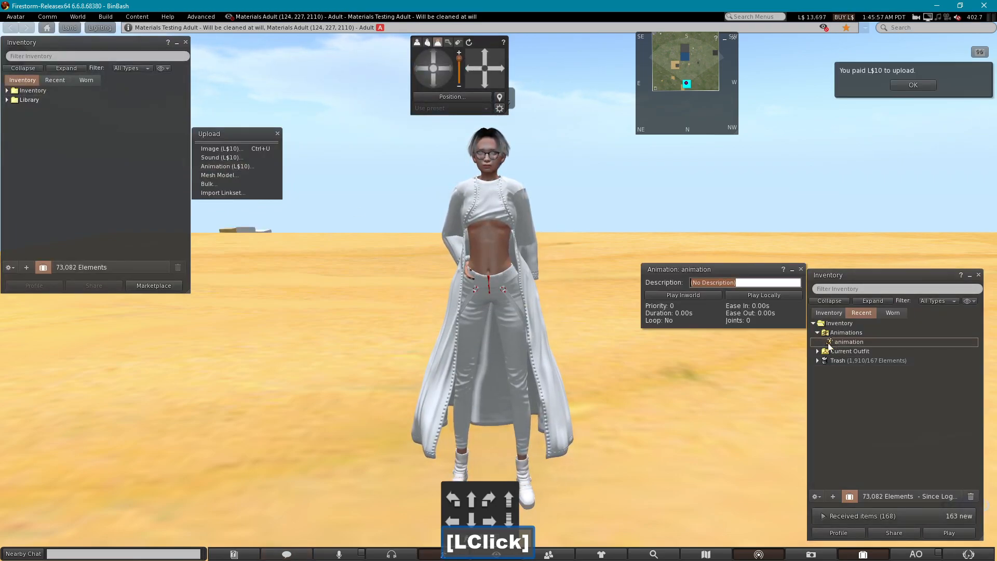
{"action": "left_click", "coordinate": [694, 297]}
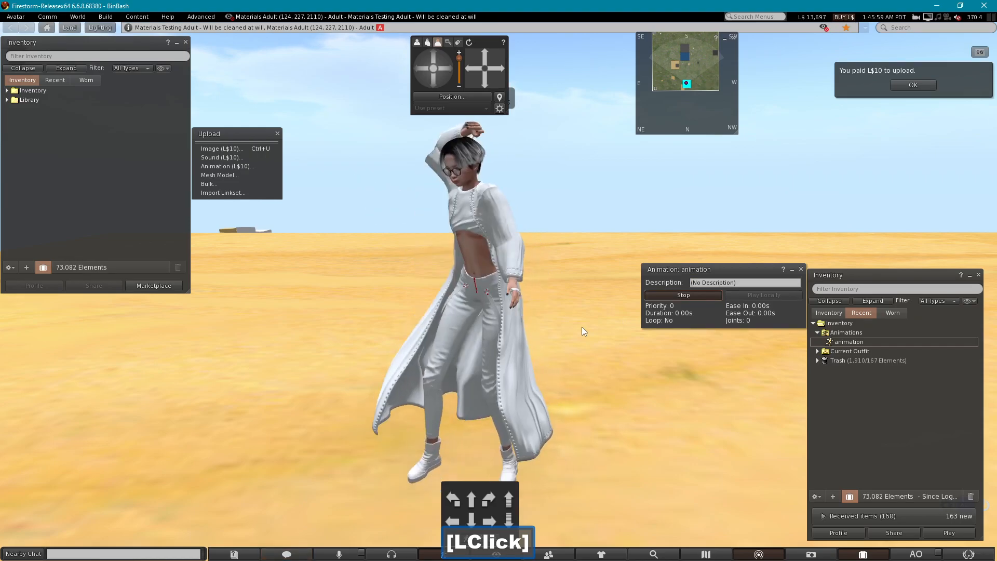